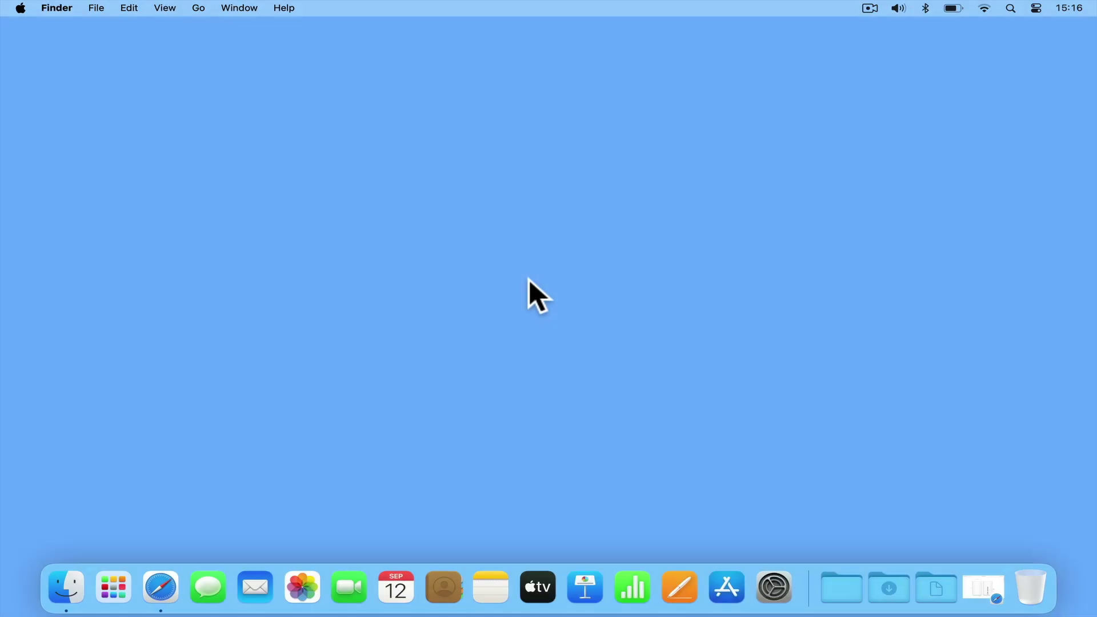
# Restore the Safari window and scroll through the AirPort Time Capsule 802.11ac specifications page
pyautogui.click(974, 594)
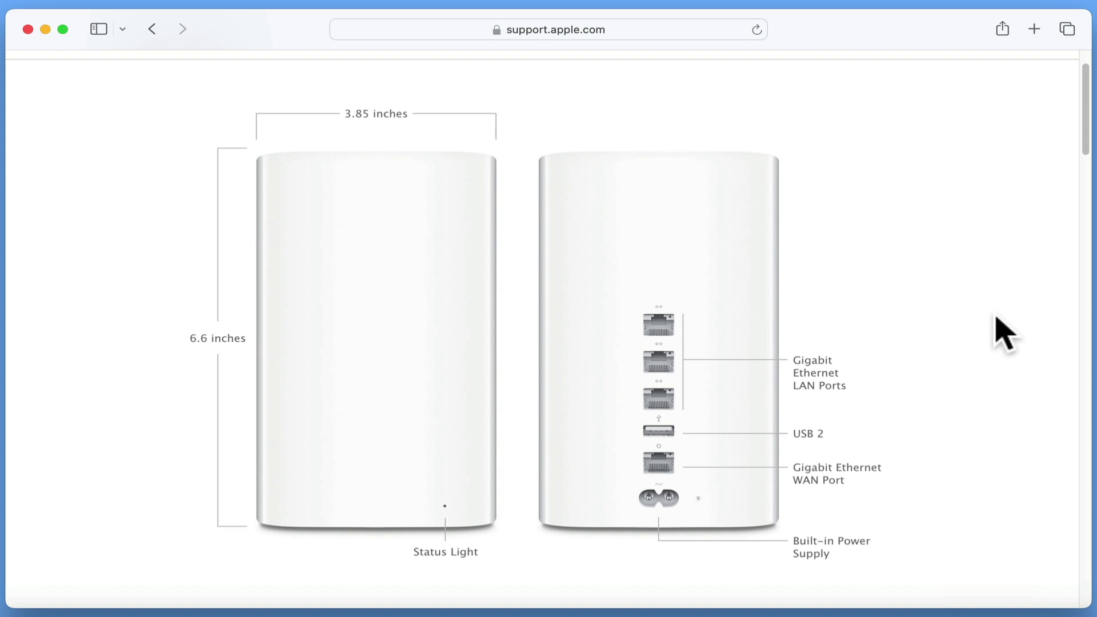
pyautogui.scroll(-5, 1003, 334)
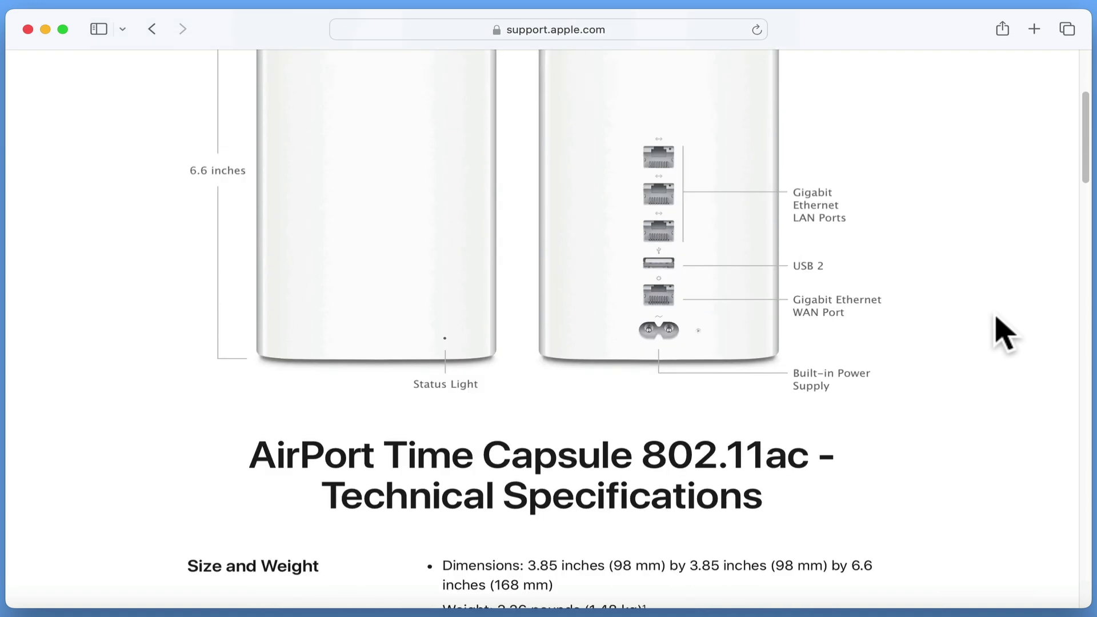
pyautogui.scroll(-15, 1004, 334)
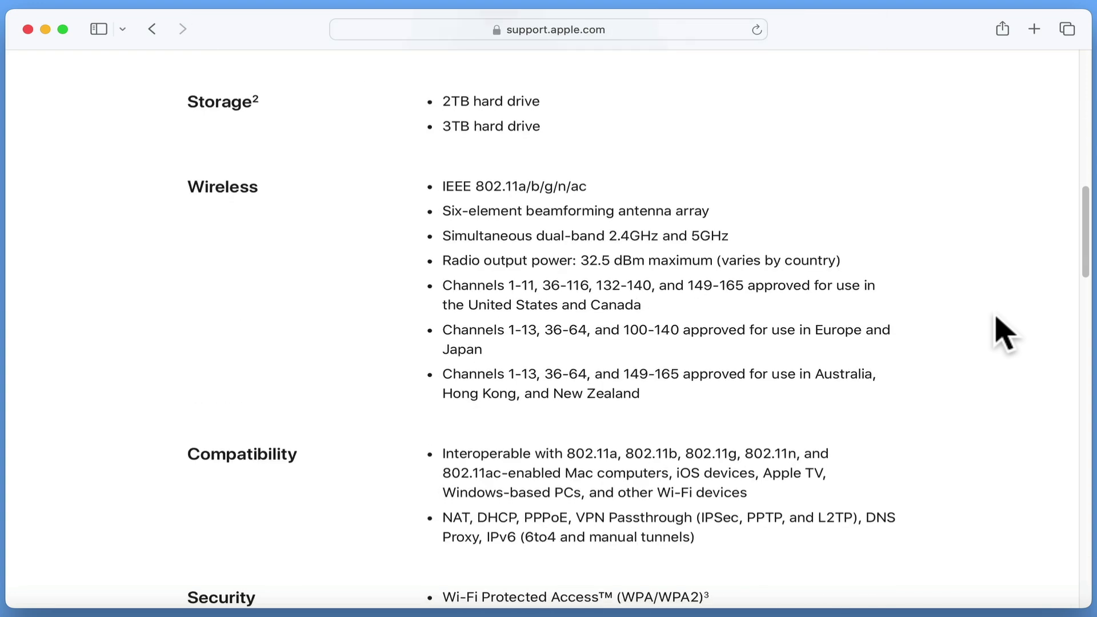
pyautogui.scroll(-14, 1003, 334)
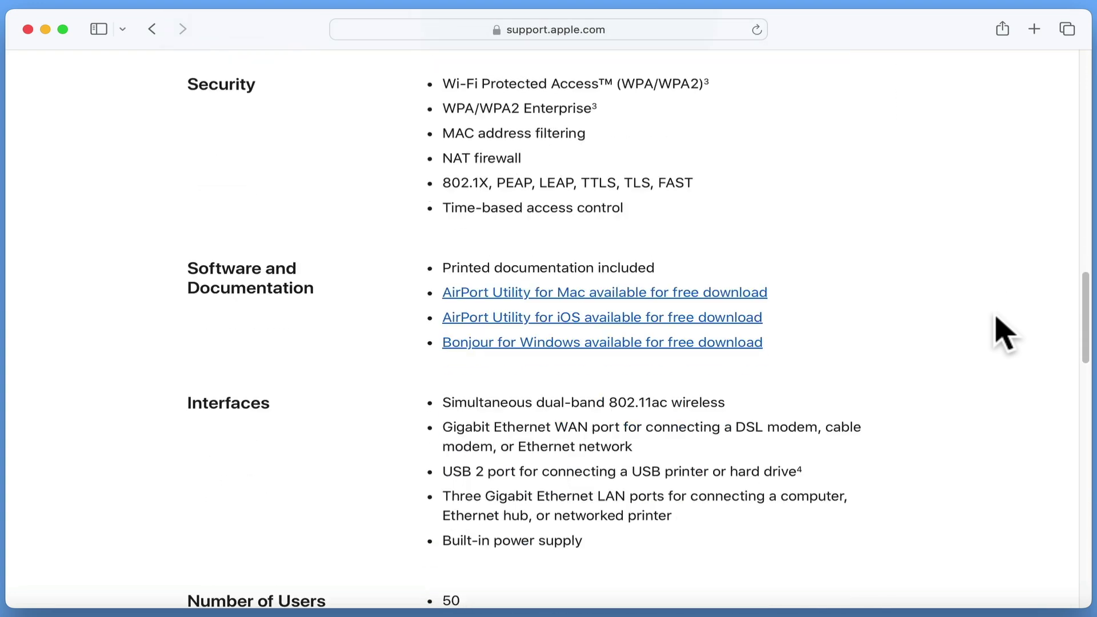
pyautogui.scroll(-10, 1003, 334)
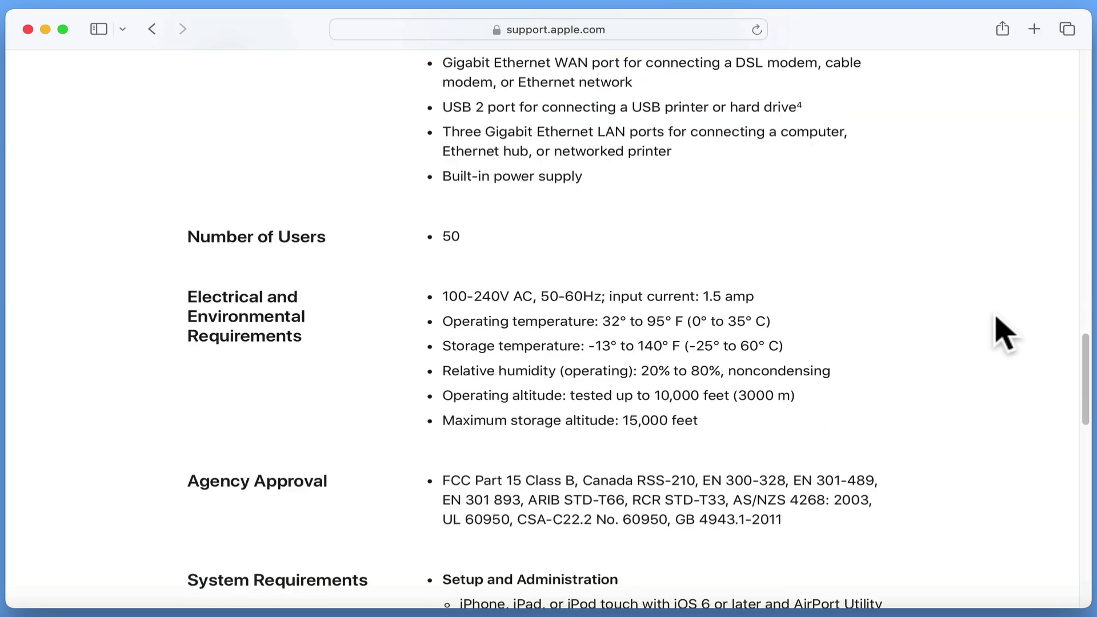
pyautogui.scroll(-4, 1003, 334)
pyautogui.scroll(-16, 1003, 334)
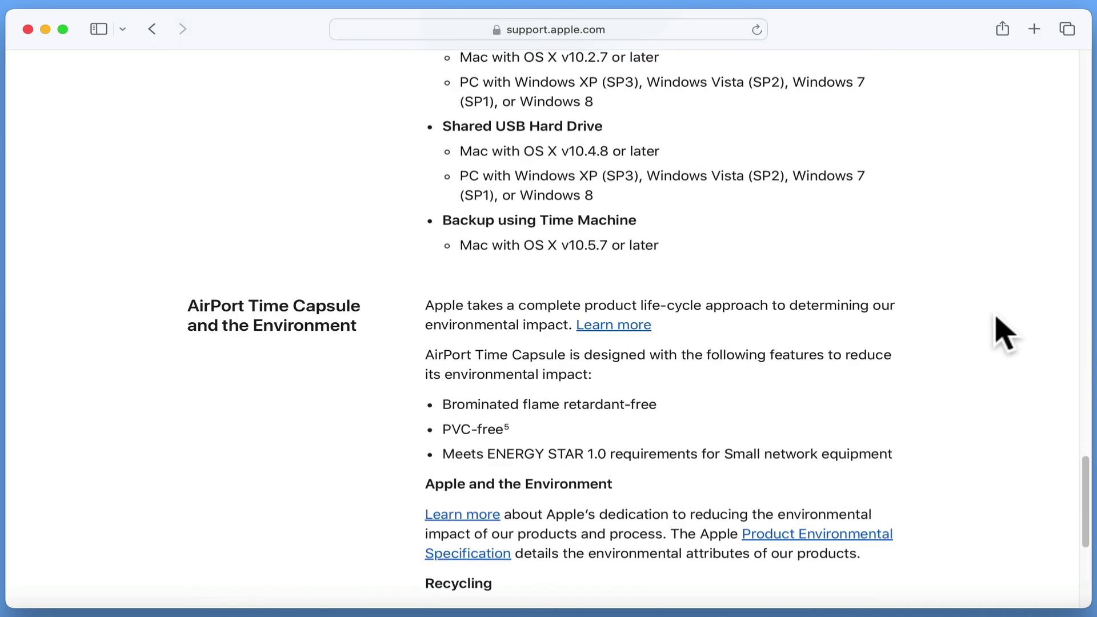
pyautogui.scroll(20, 1003, 334)
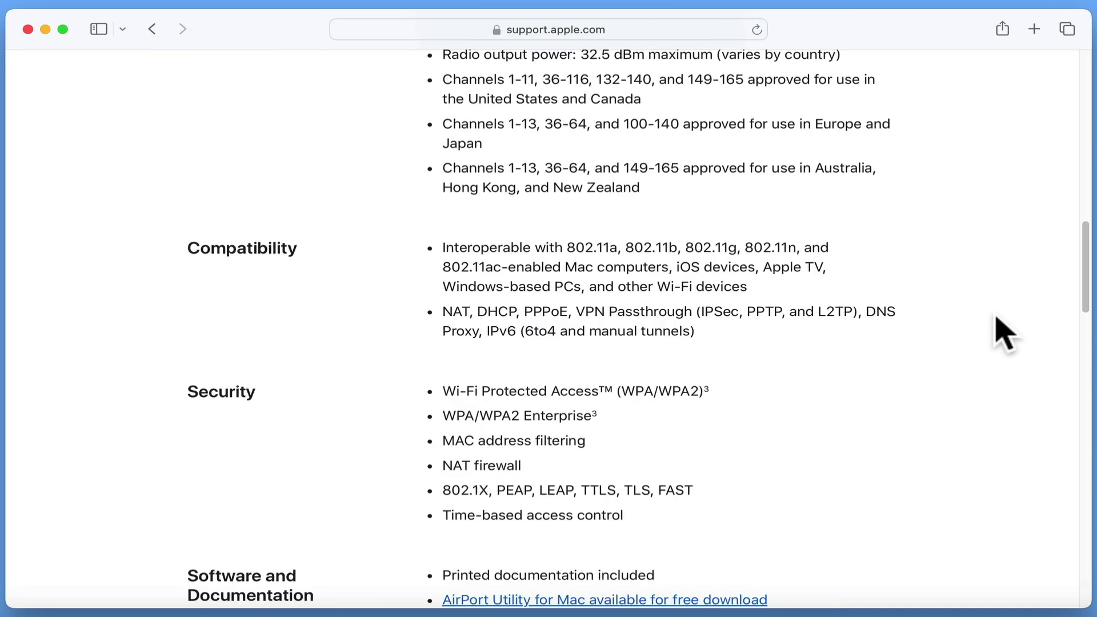
pyautogui.scroll(14, 1004, 334)
pyautogui.scroll(9, 1004, 334)
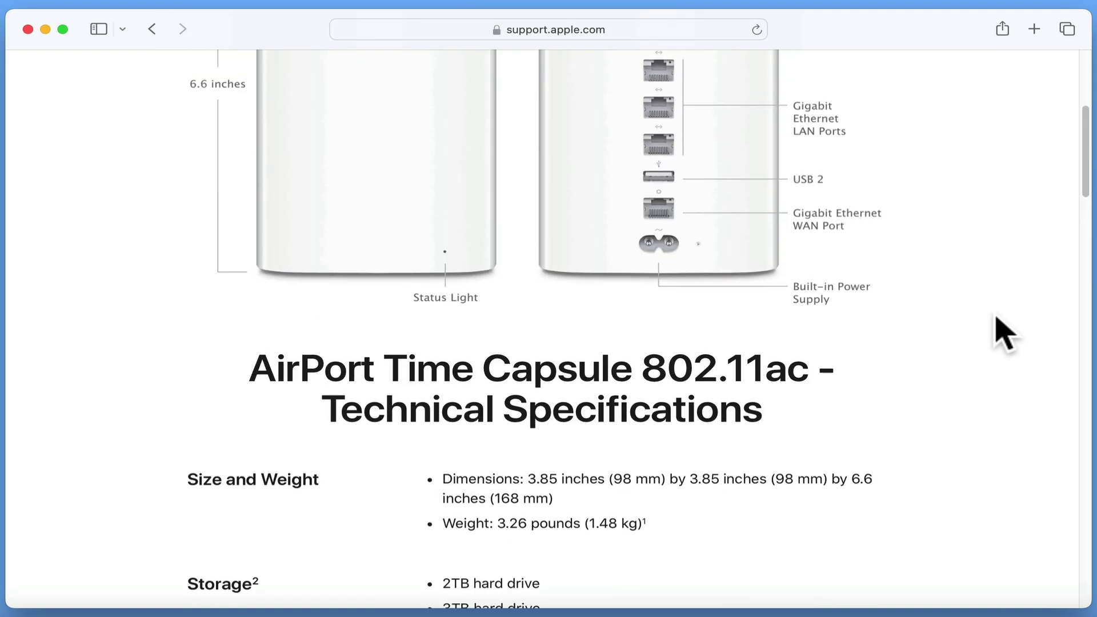
pyautogui.scroll(3, 1003, 334)
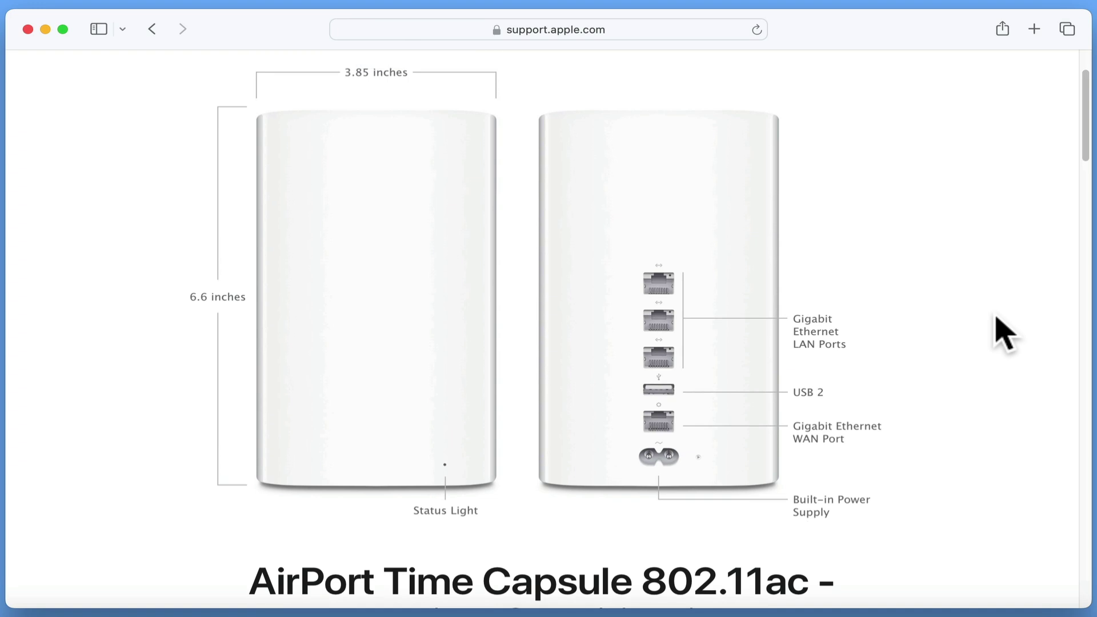
pyautogui.scroll(-1, 1004, 334)
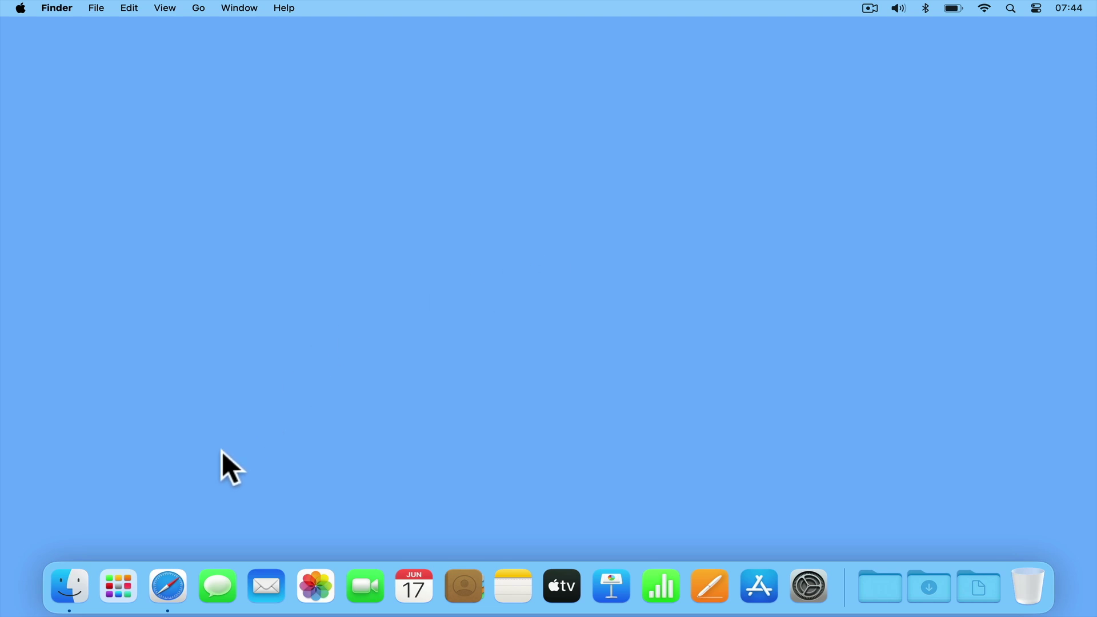
# Sign in to the router at 192.168.1.1 with the admin account and open Control Panel
pyautogui.click(167, 587)
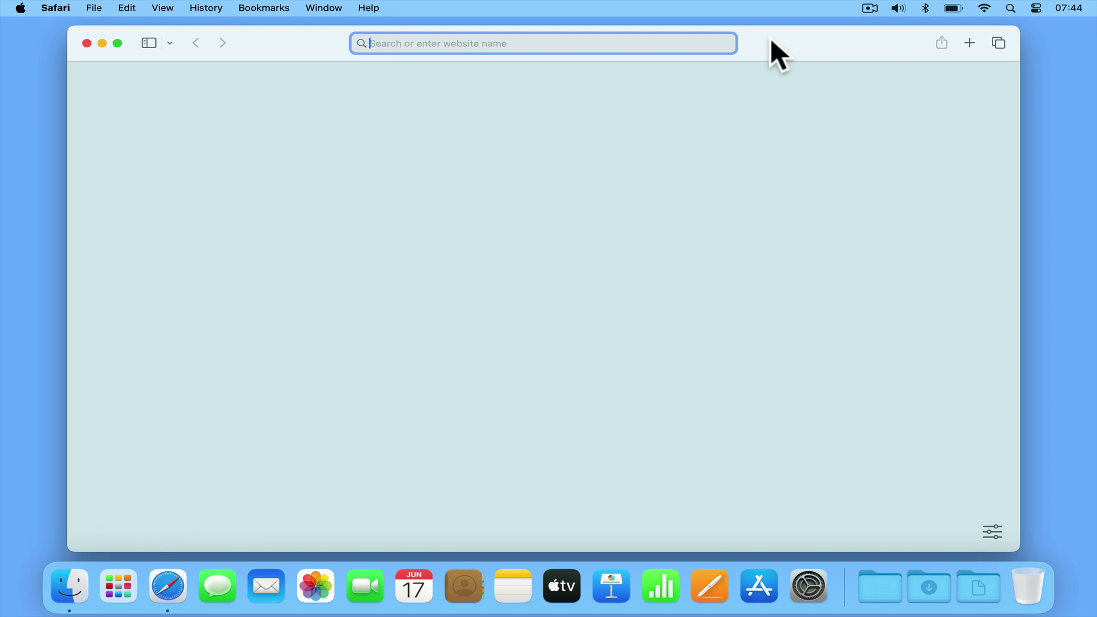
pyautogui.write('192.168.1.1')
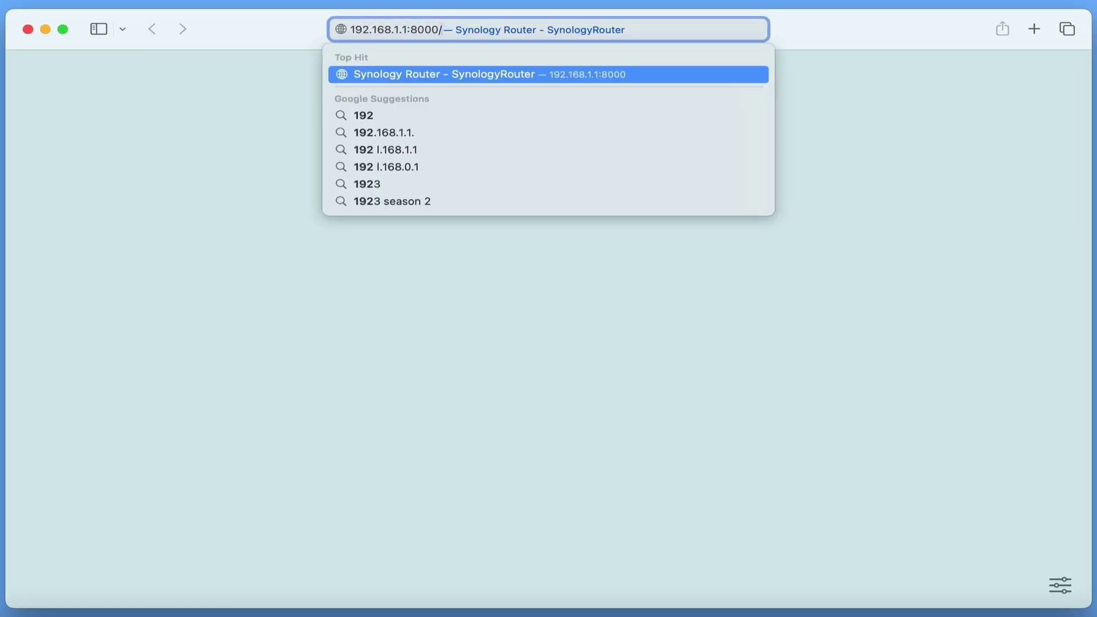
pyautogui.press('Return')
pyautogui.write('system-admin')
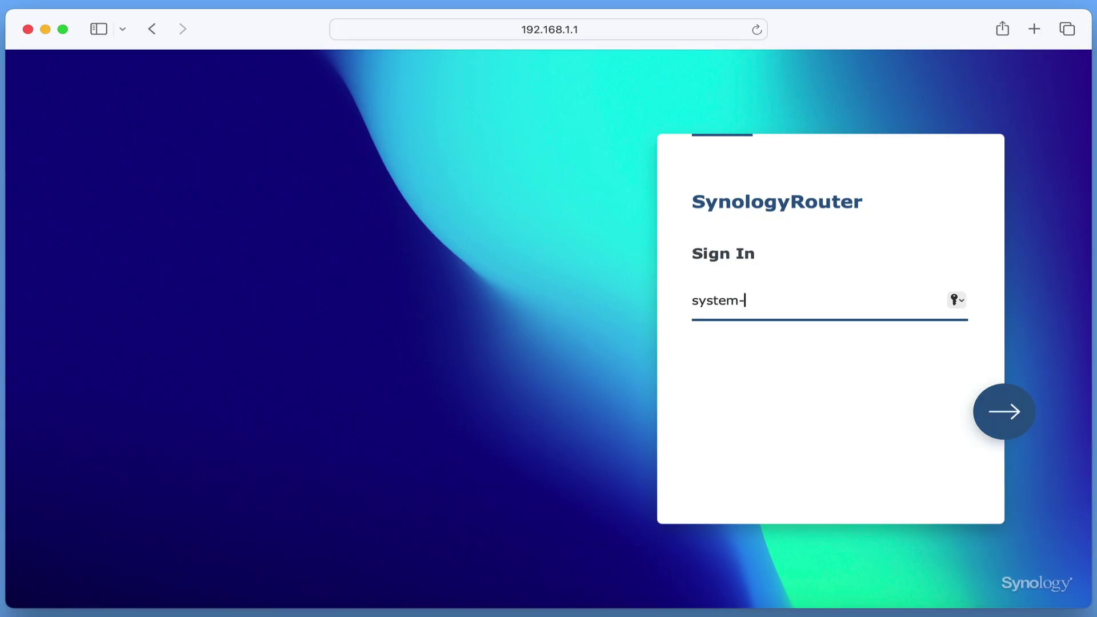
pyautogui.press('Return')
pyautogui.write('••••••••')
pyautogui.press('Return')
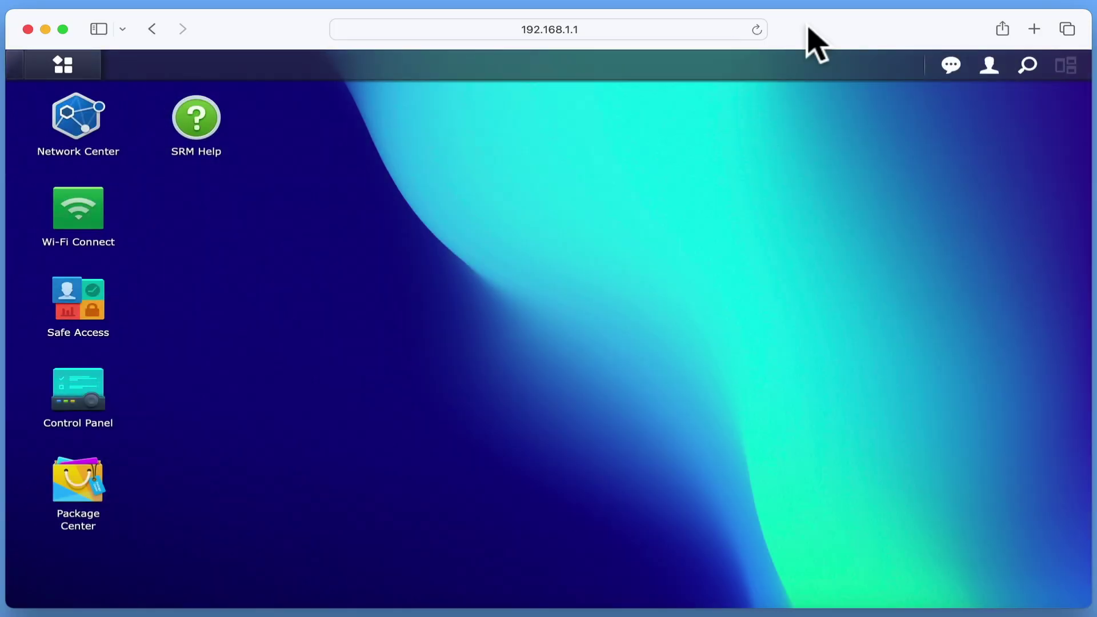
pyautogui.click(91, 400)
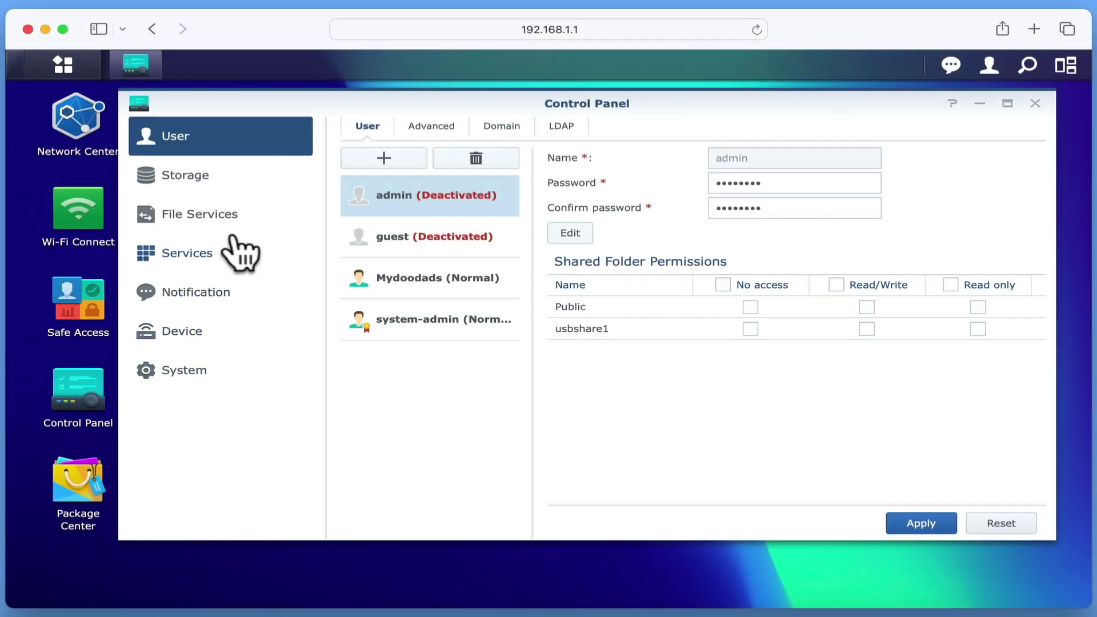
# Go to Storage's Shared Folder list and begin a new shared folder
pyautogui.click(231, 180)
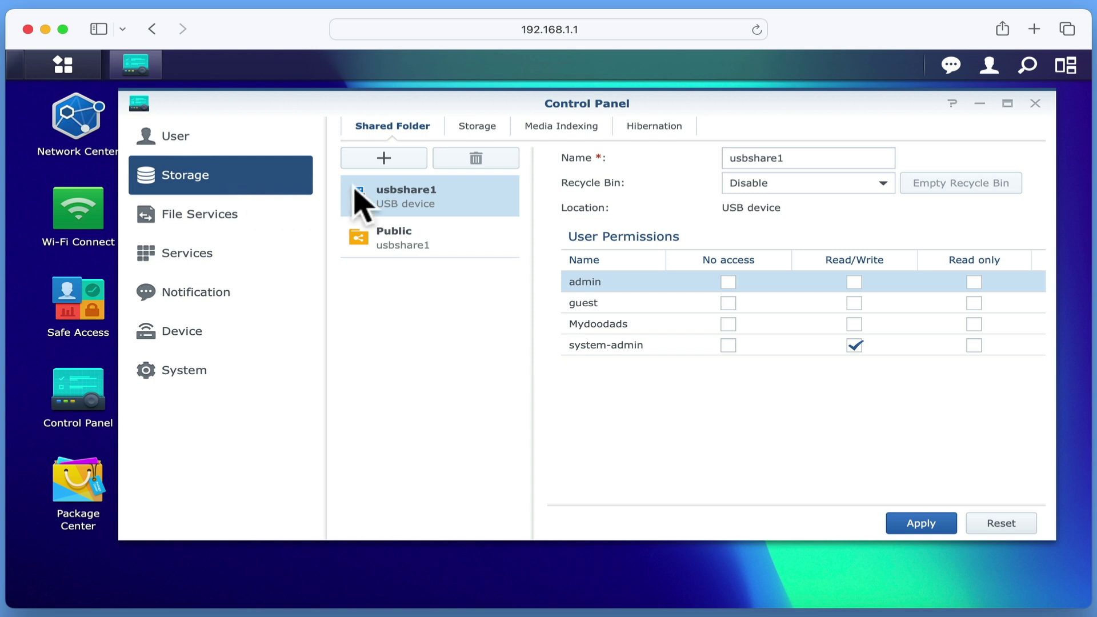
pyautogui.click(384, 159)
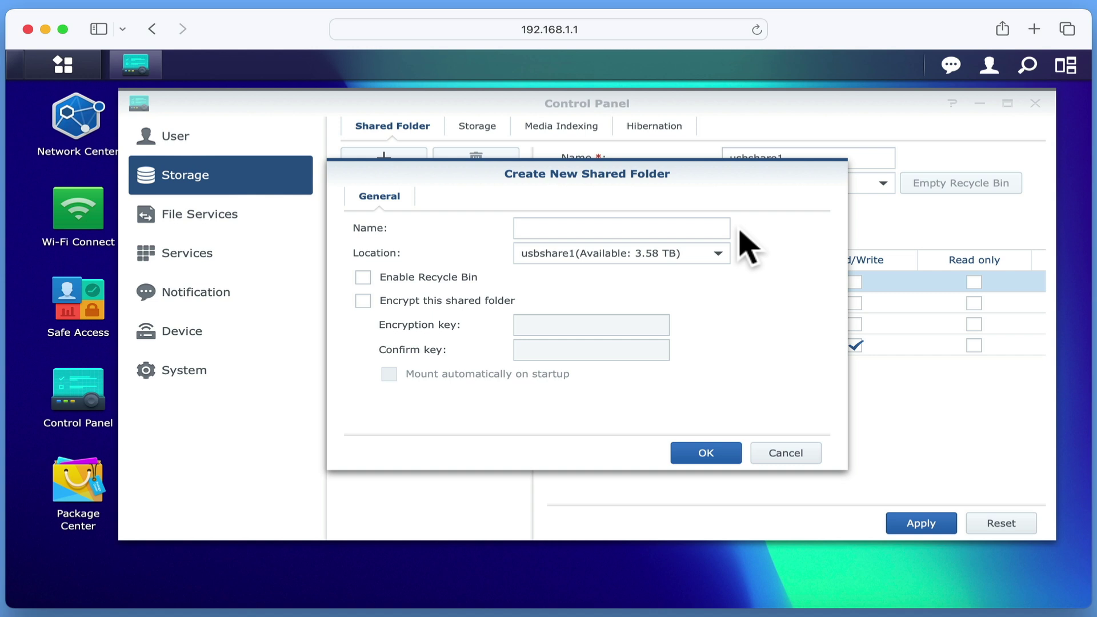
pyautogui.click(687, 228)
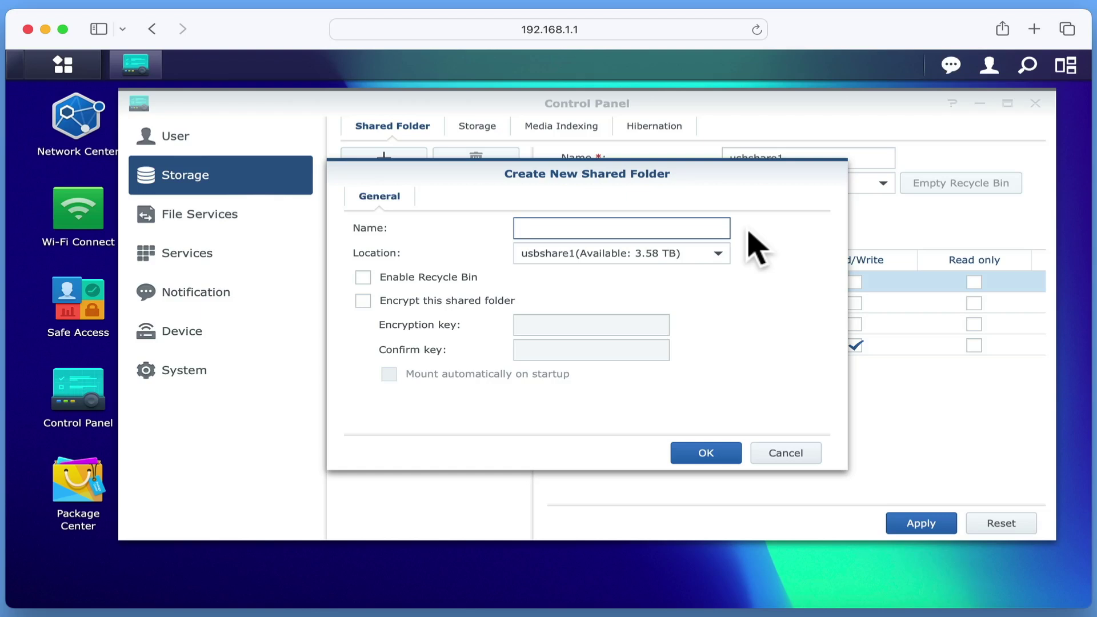
# Name the new shared folder 'Time Capsule', keep usbshare1 as its location, and confirm
pyautogui.write('Time Capsule')
pyautogui.click(752, 231)
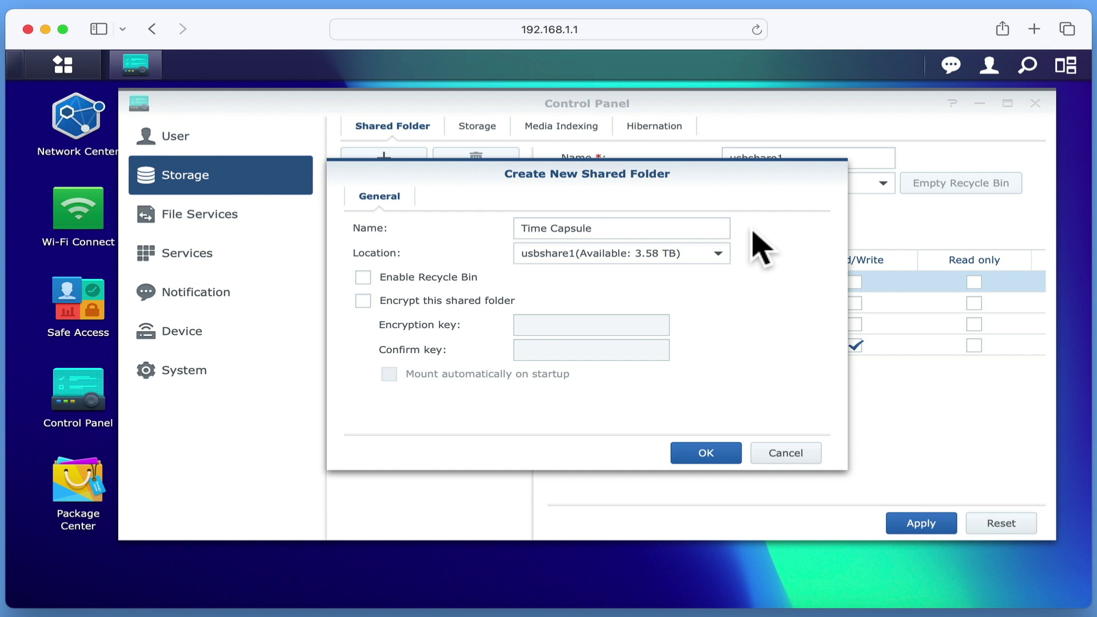
pyautogui.click(716, 255)
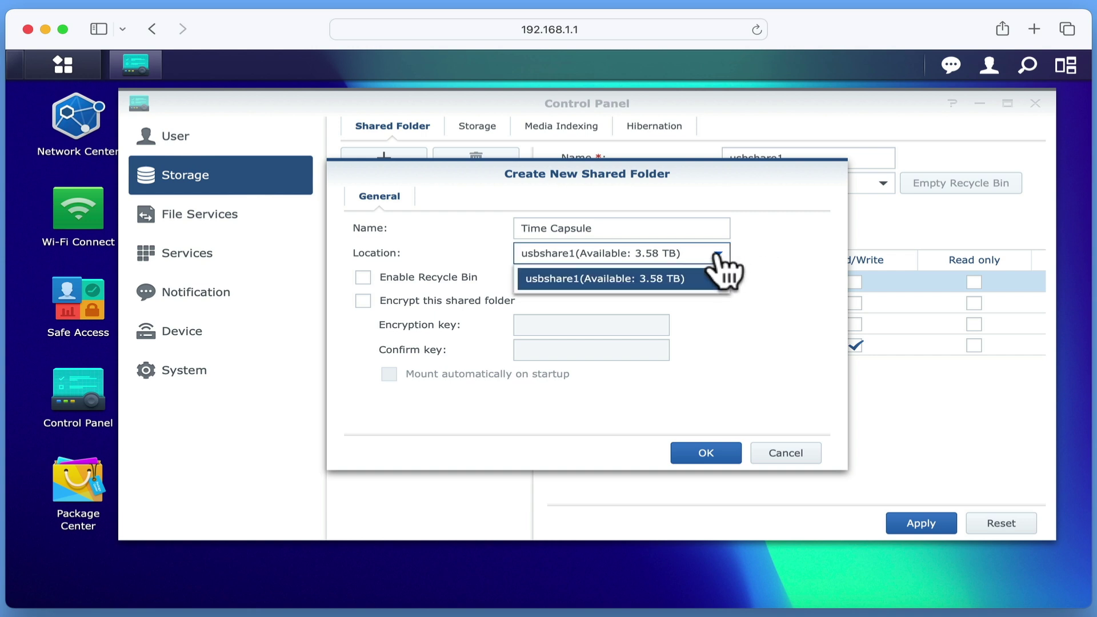
pyautogui.click(717, 255)
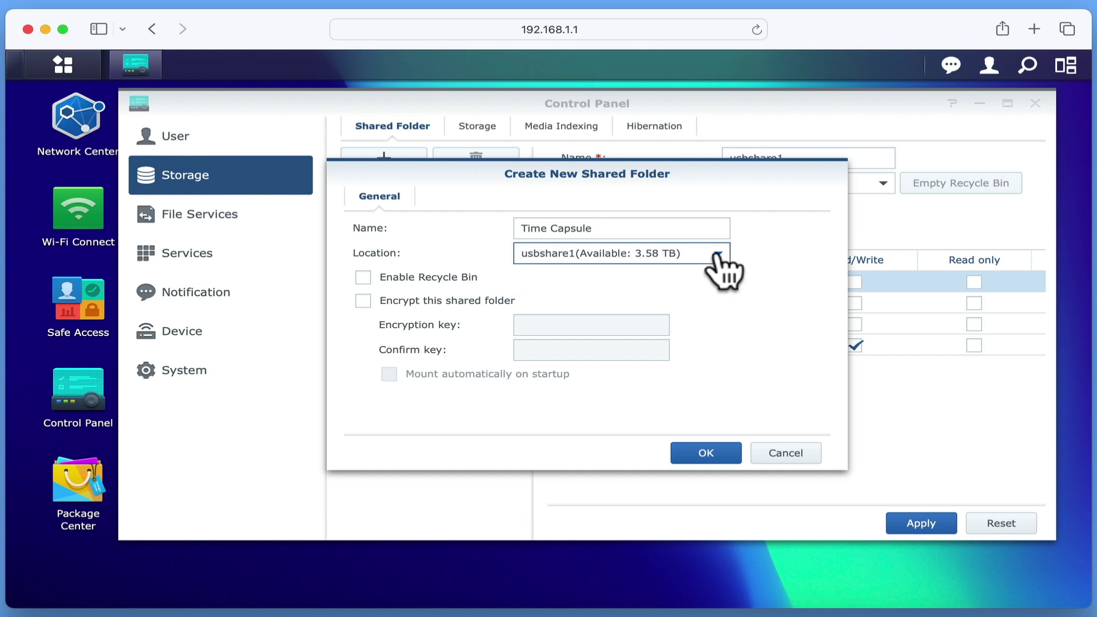
pyautogui.click(729, 457)
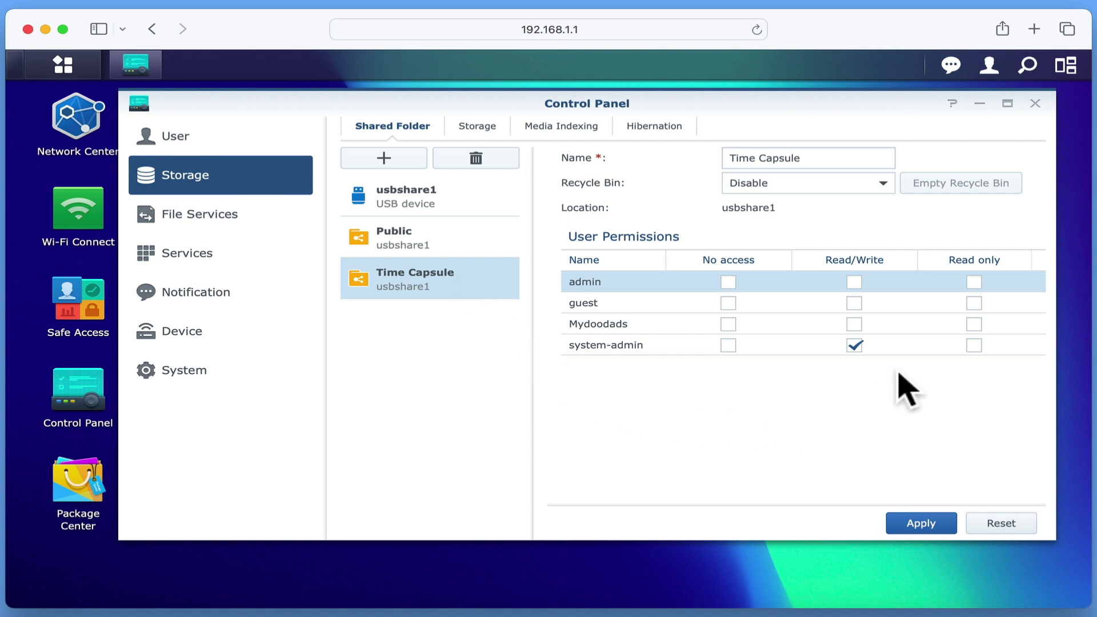
# Grant the user account Read/Write on Time Capsule and apply the permissions
pyautogui.click(855, 324)
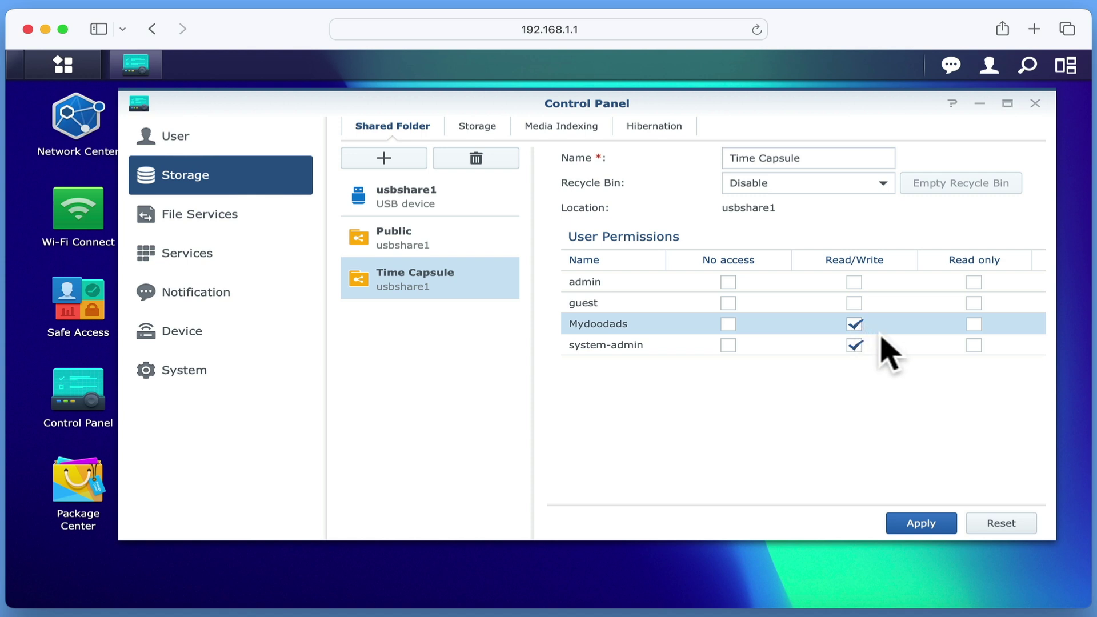
pyautogui.click(920, 525)
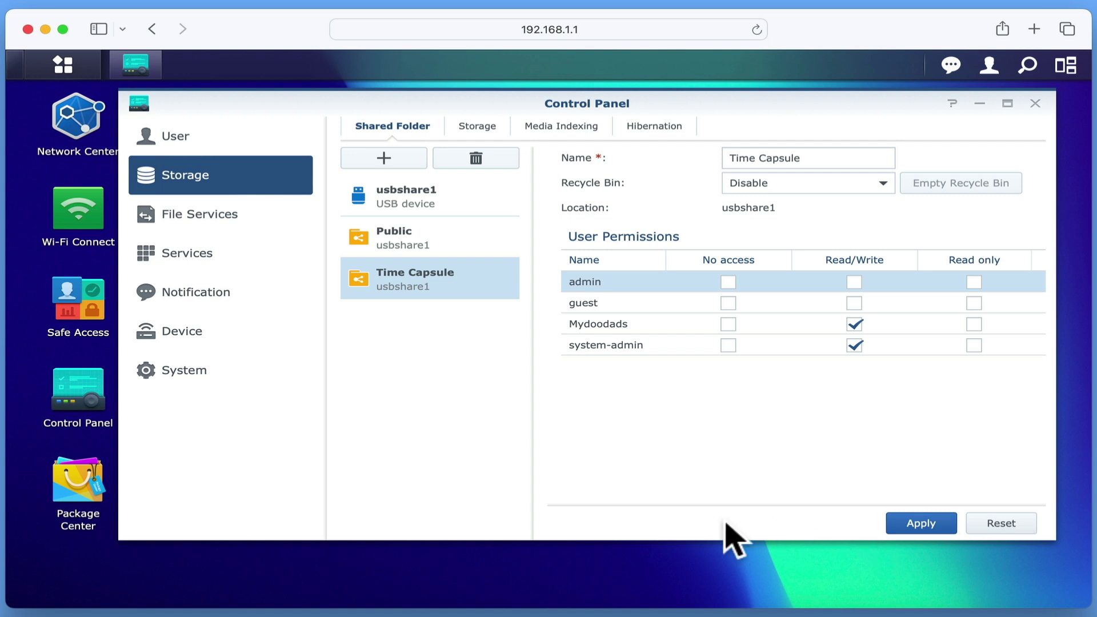
pyautogui.click(242, 221)
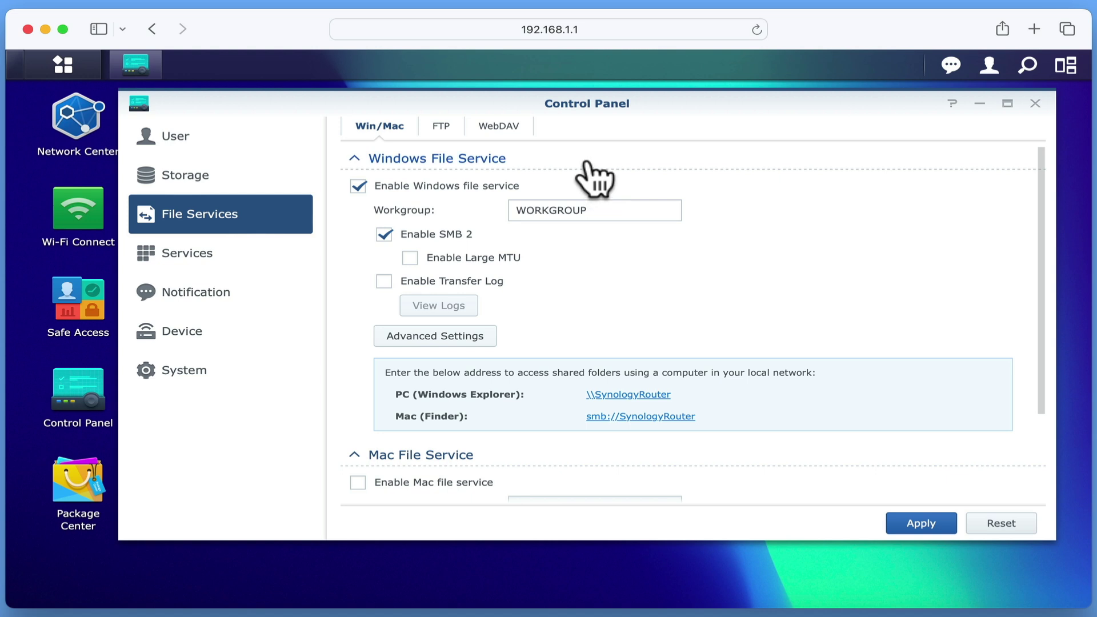
# Enable Mac file service with Time Capsule as the Time Machine folder and apply
pyautogui.scroll(-3, 594, 180)
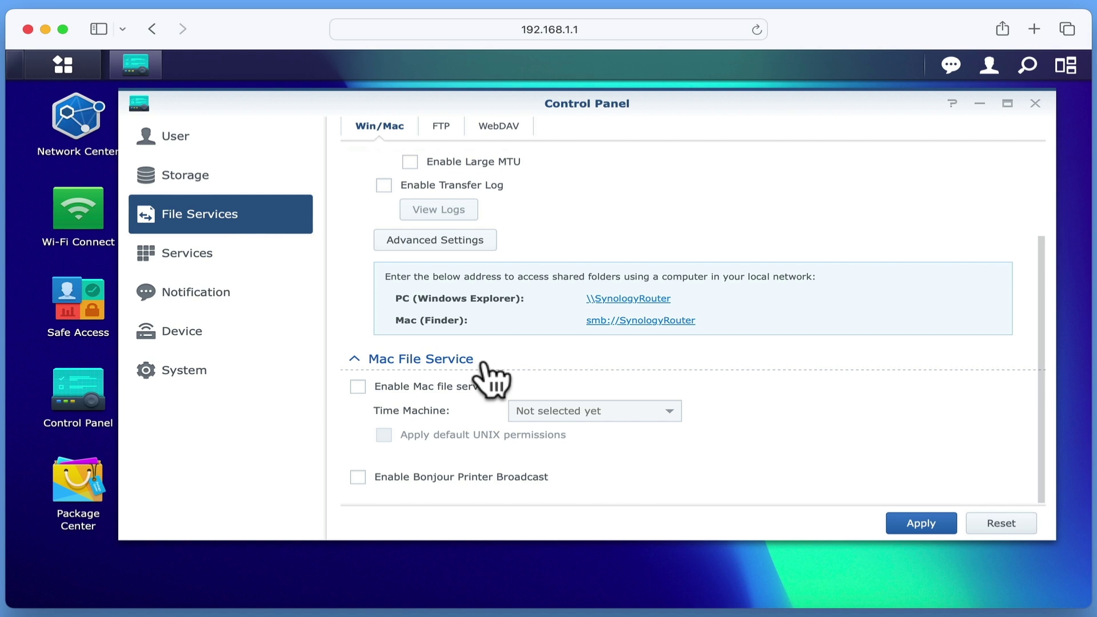
pyautogui.click(360, 388)
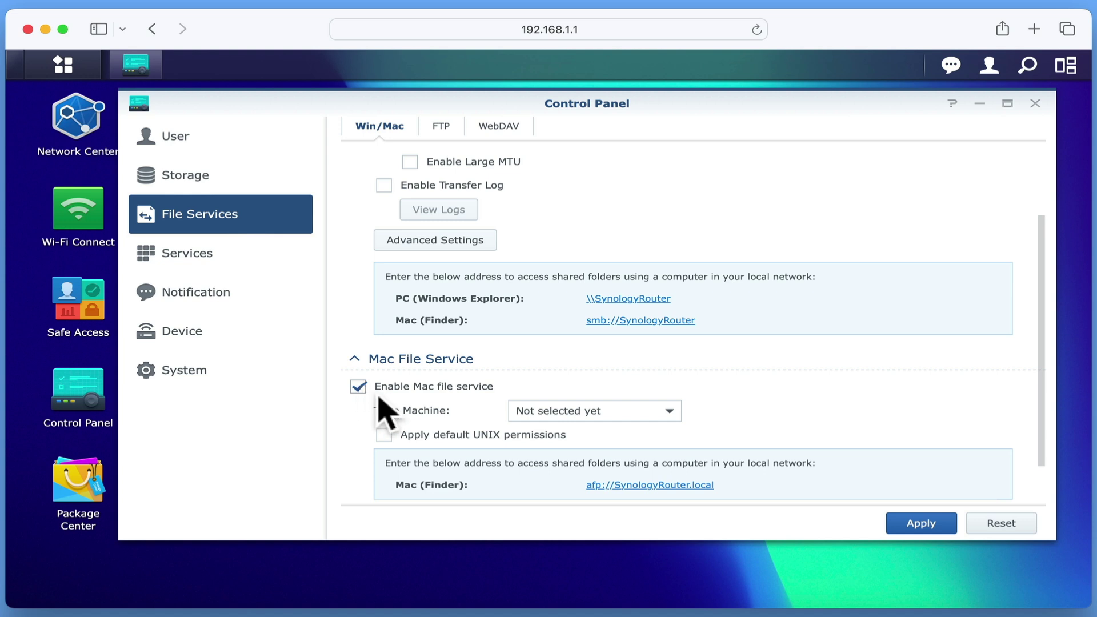
pyautogui.click(669, 412)
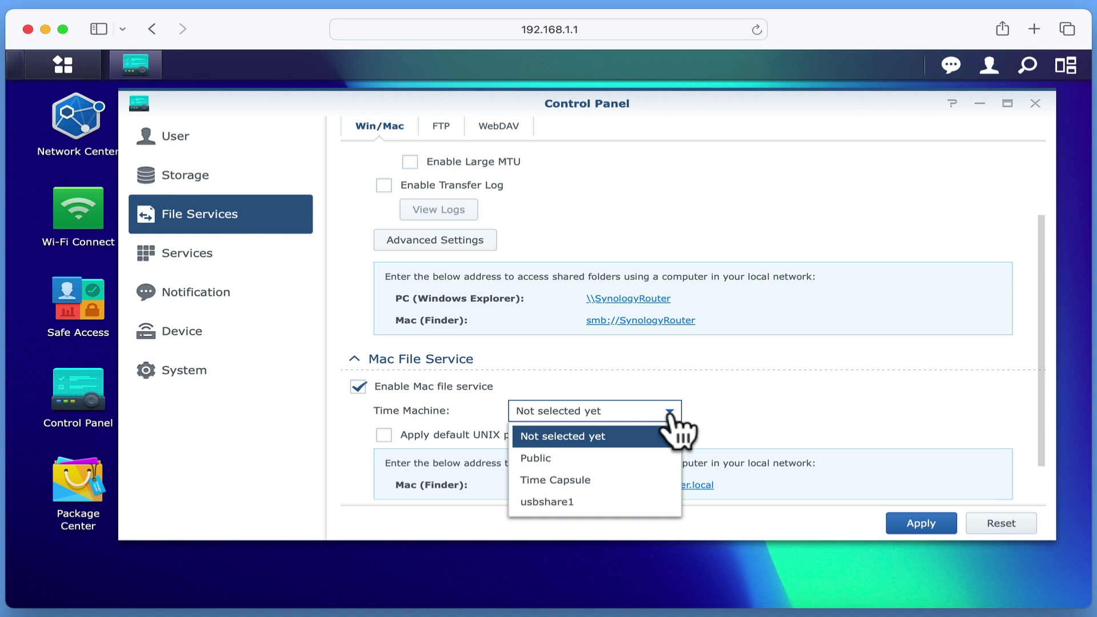
pyautogui.click(594, 479)
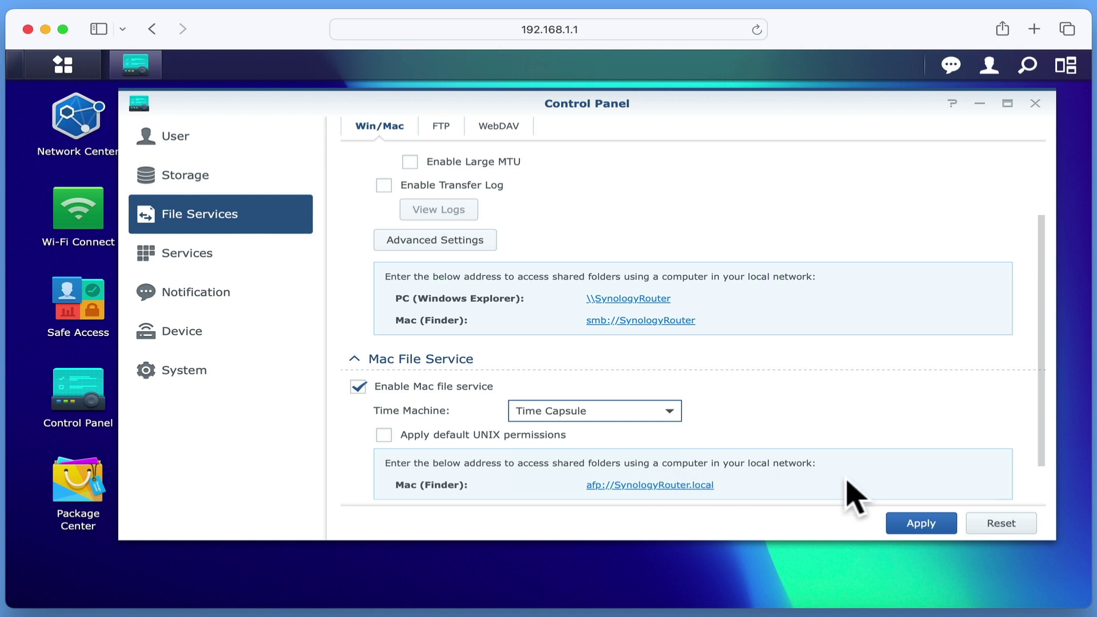
pyautogui.click(944, 528)
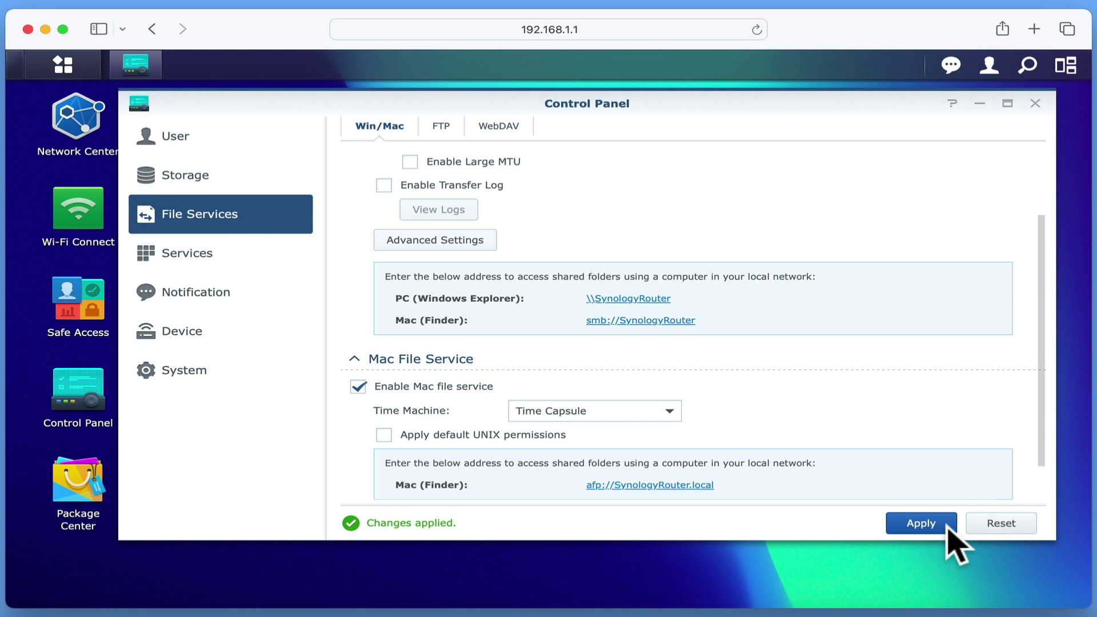
# Close Control Panel and sign out of Synology Router Manager
pyautogui.click(1035, 104)
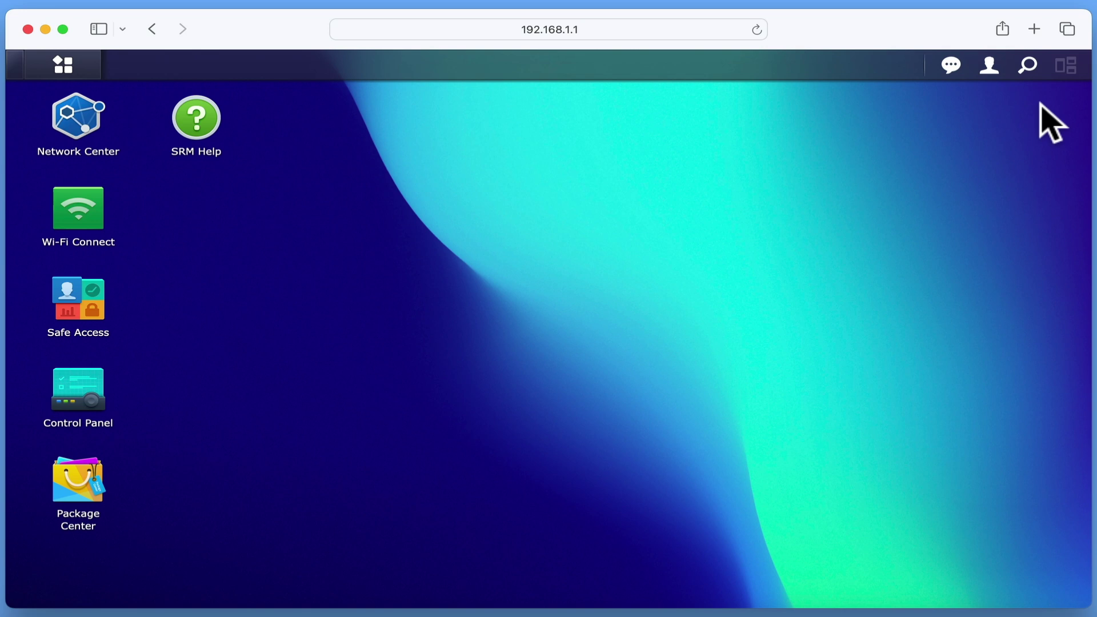
pyautogui.click(990, 70)
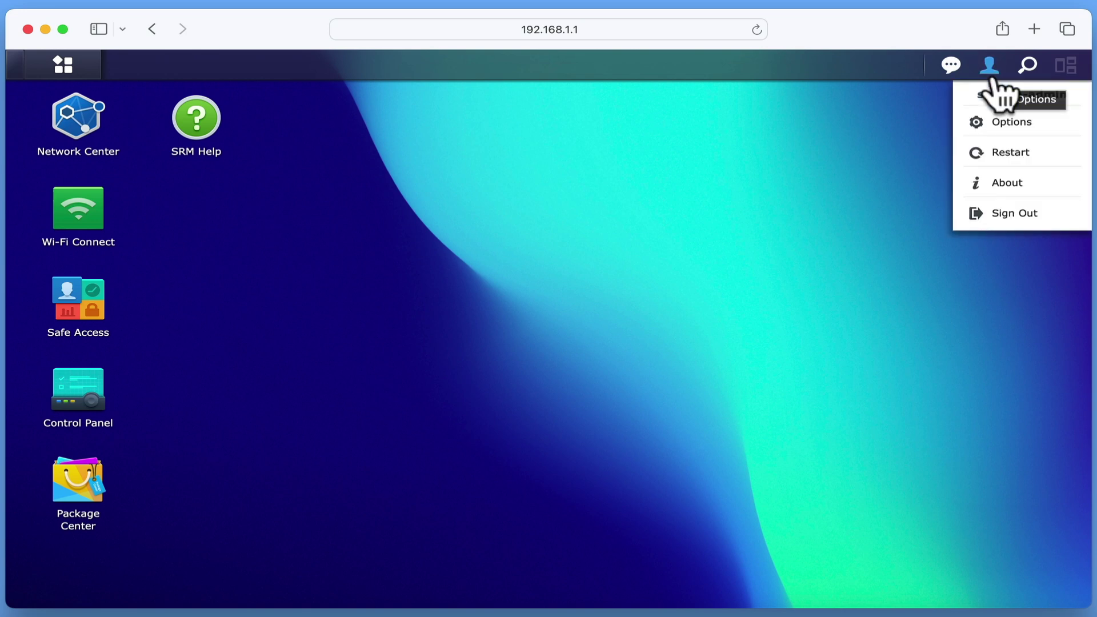
pyautogui.click(994, 224)
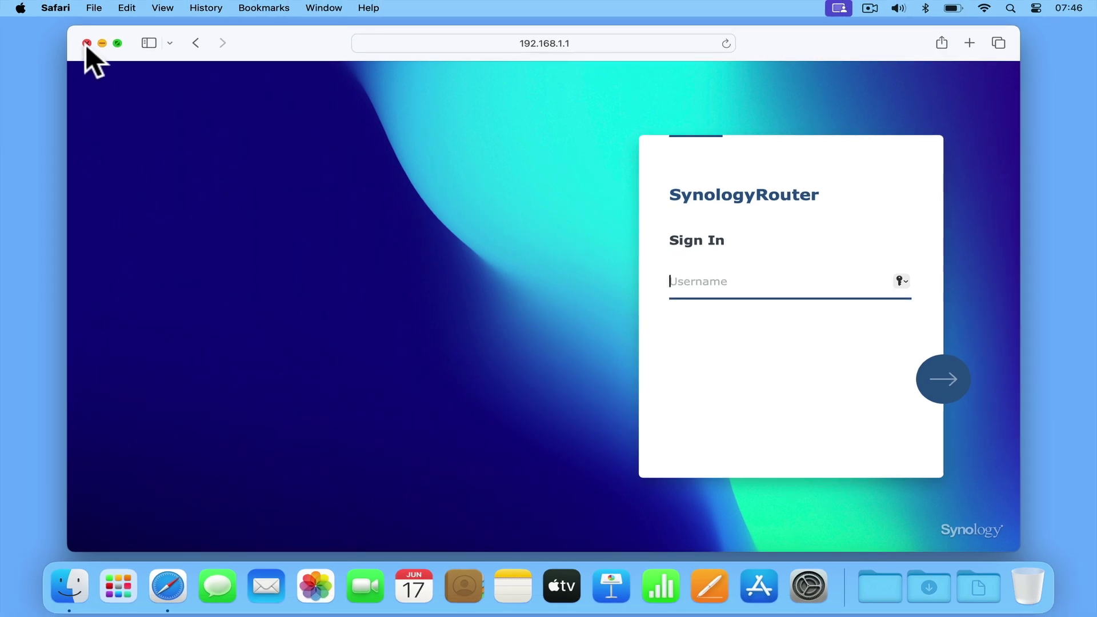
# Close the router page, open Time Machine via a 'time' settings search, and choose Add Backup Disk
pyautogui.click(87, 42)
pyautogui.click(577, 257)
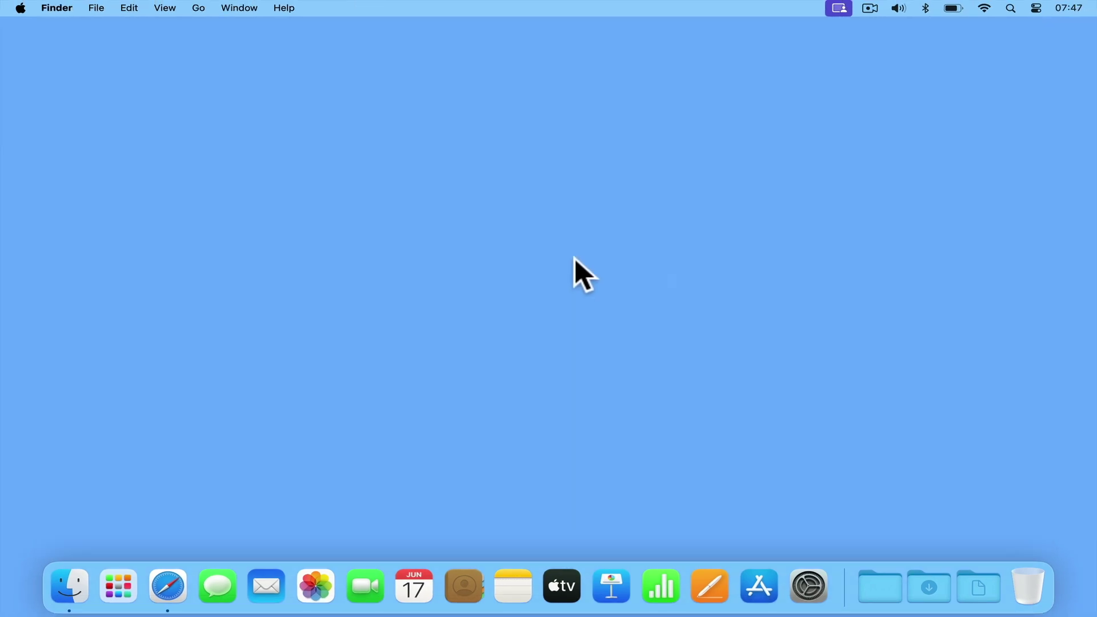
pyautogui.click(812, 591)
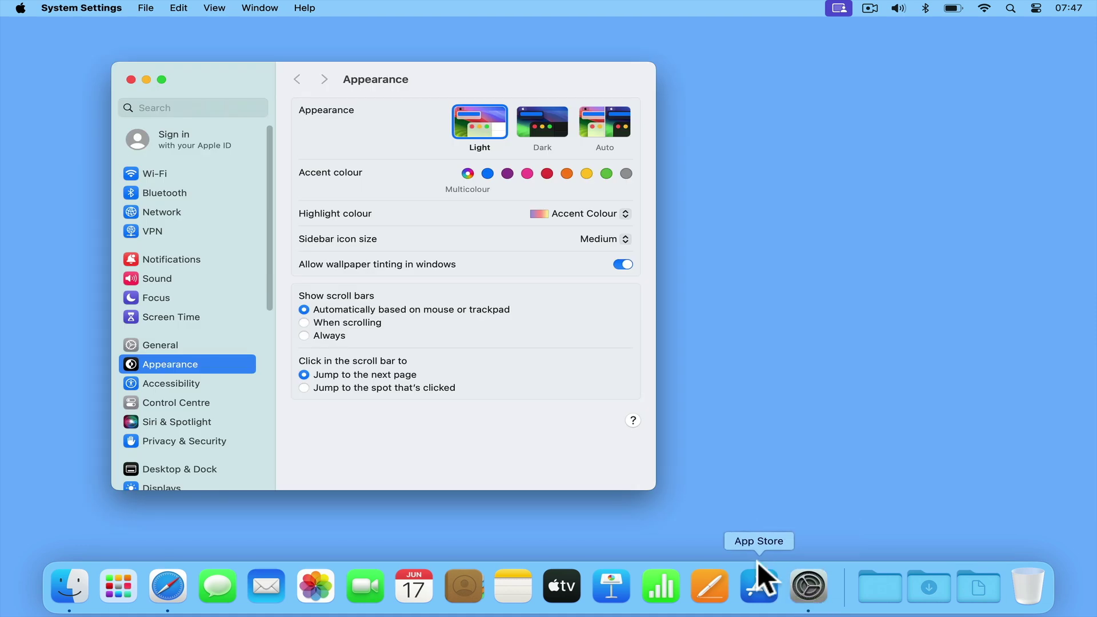
pyautogui.click(209, 108)
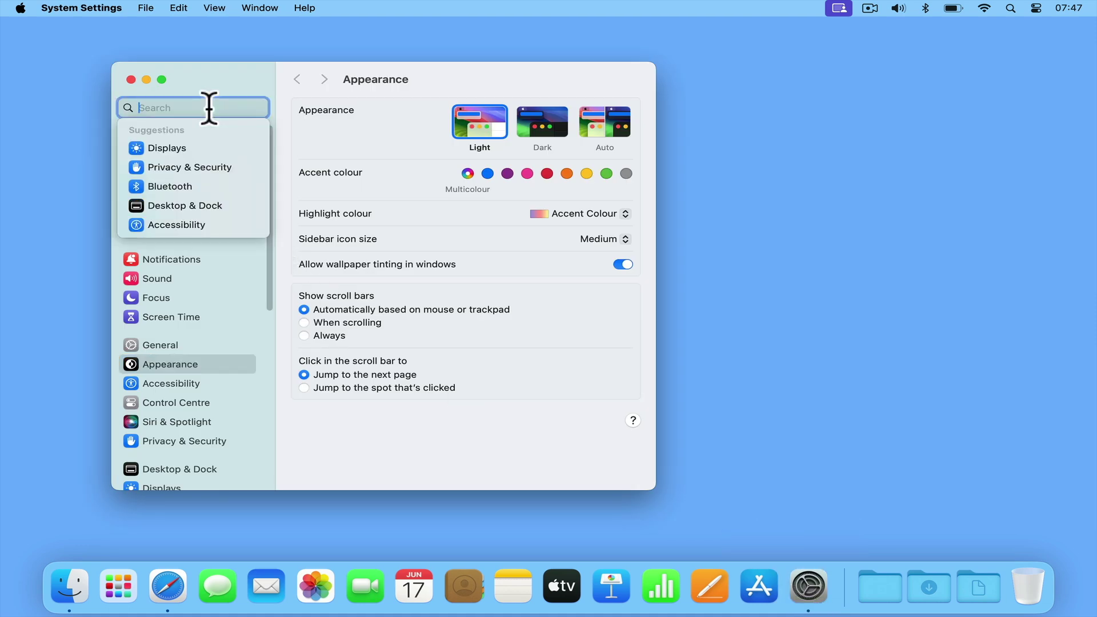
pyautogui.write('time')
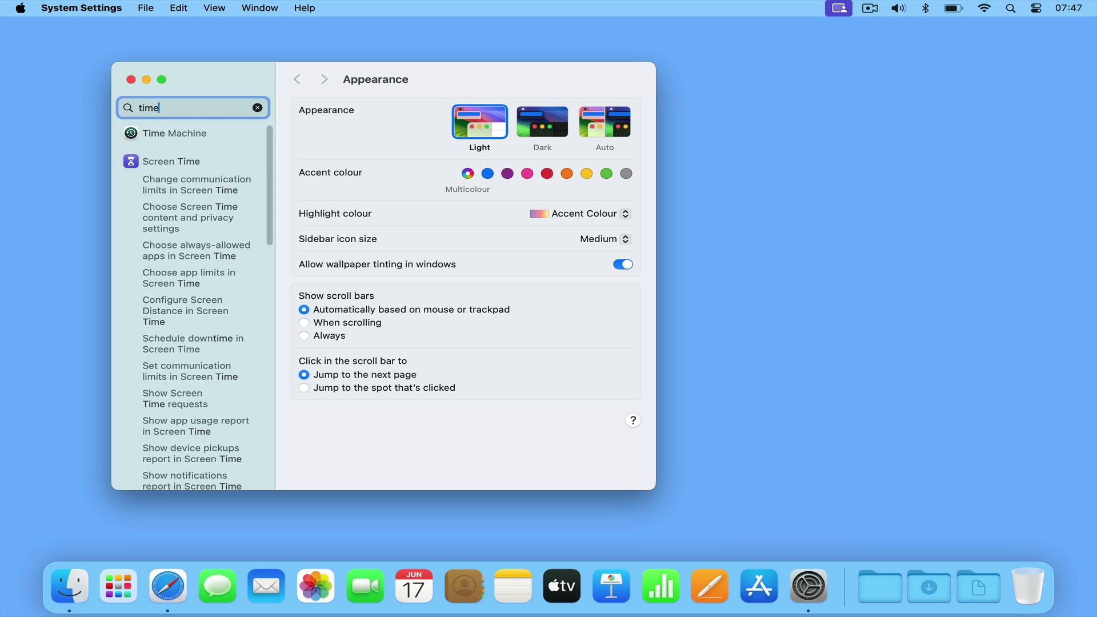
pyautogui.click(196, 132)
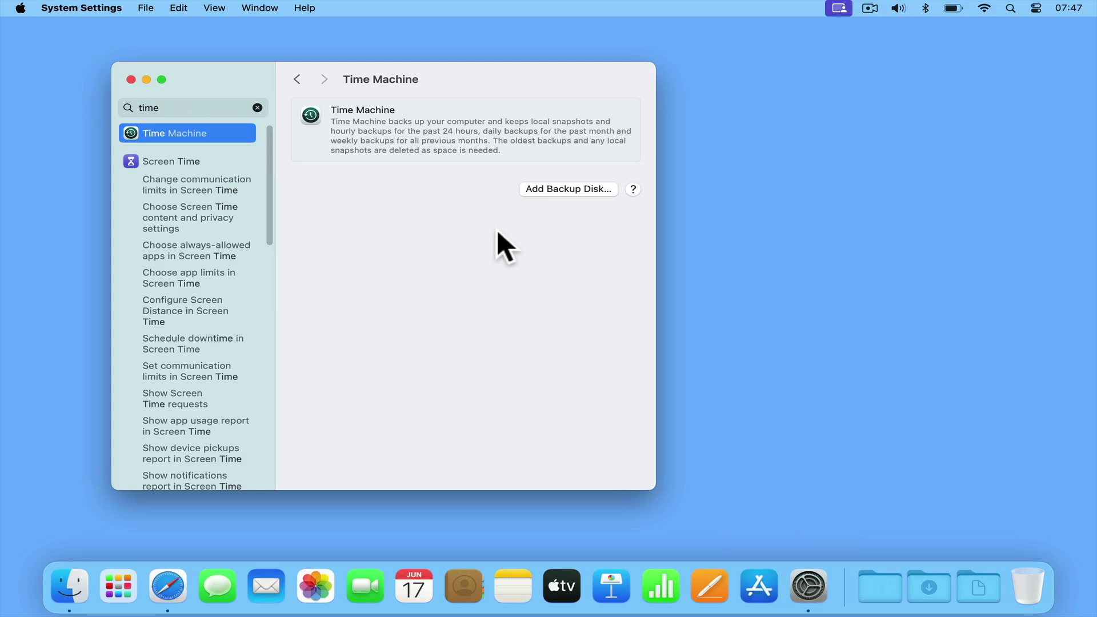
pyautogui.click(594, 186)
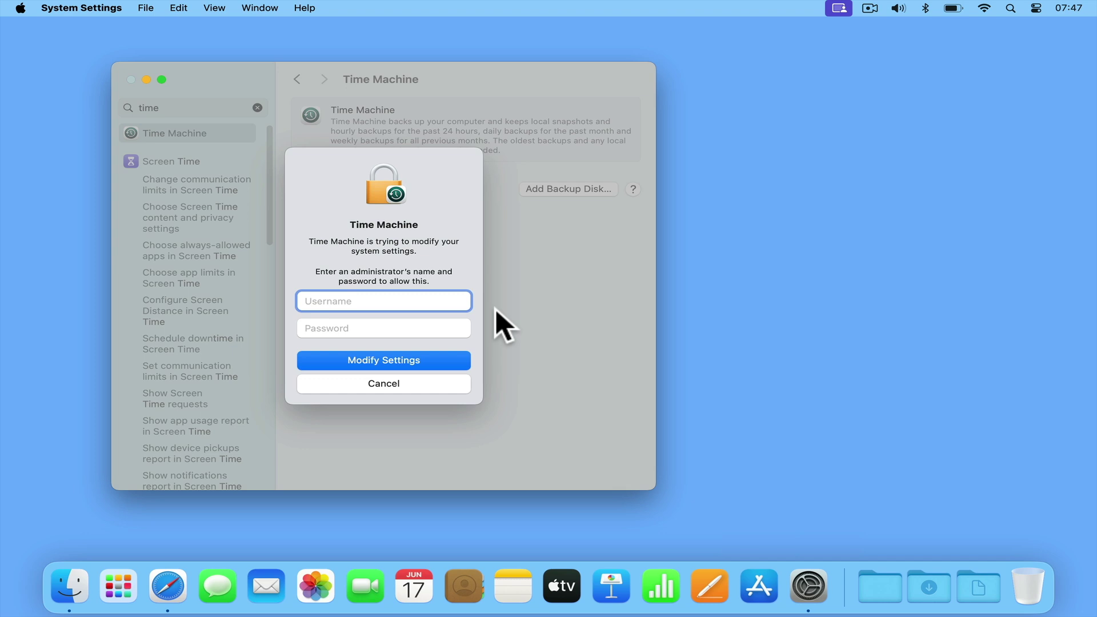
# Authorise with the administrator credentials and pick the Time Capsule share on SynologyRouter.local
pyautogui.write('administrator')
pyautogui.press('Tab')
pyautogui.write('********')
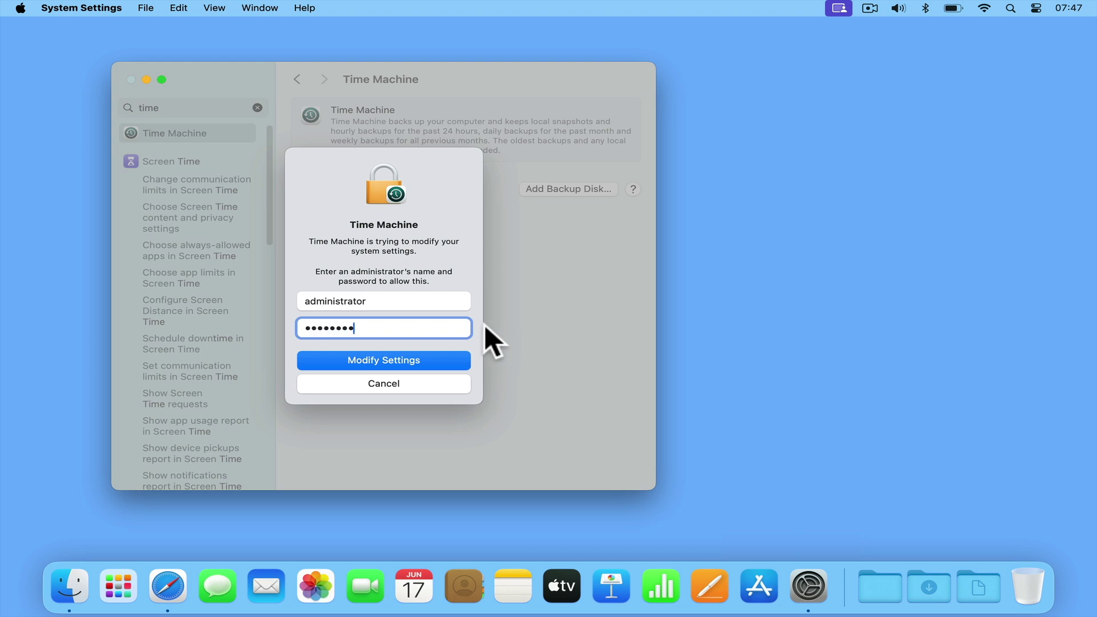
pyautogui.click(445, 363)
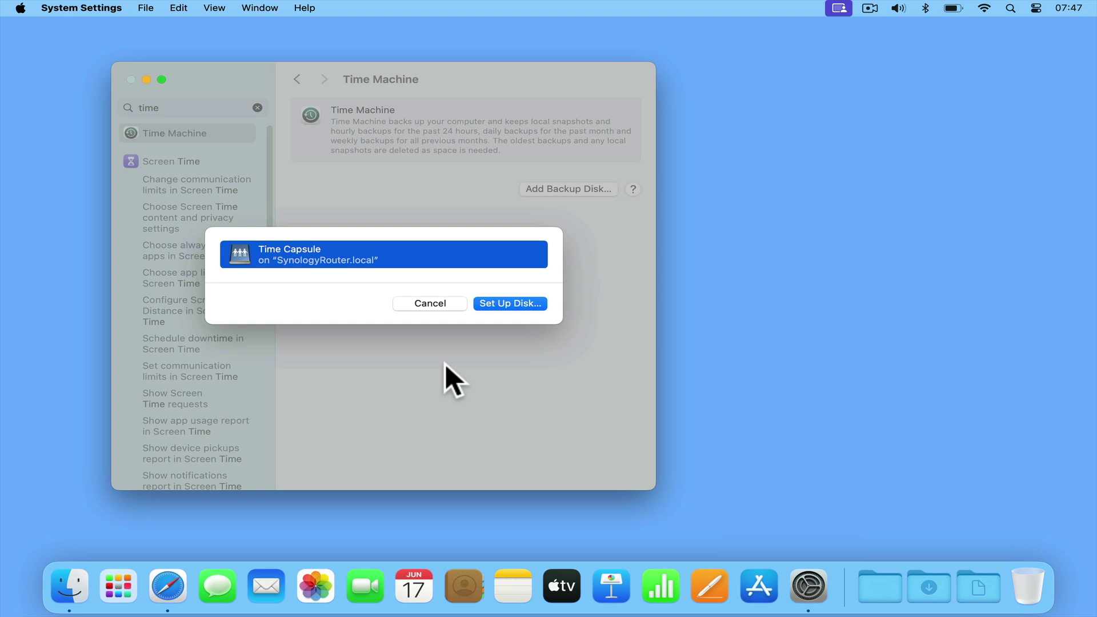
pyautogui.click(535, 302)
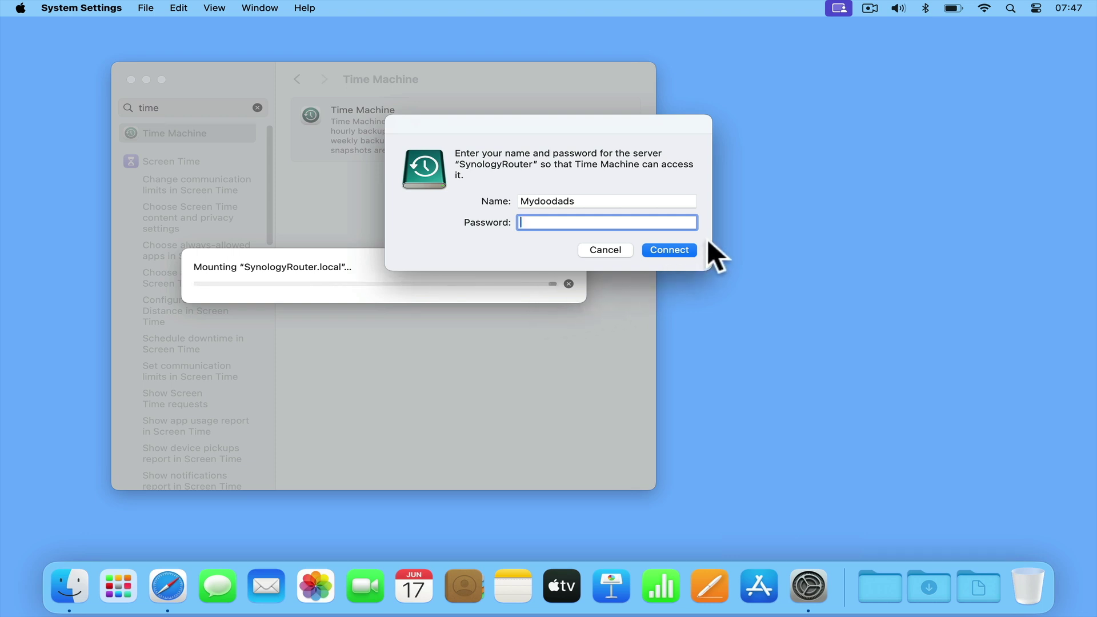
# Enter the router account's password and connect to the Time Capsule share
pyautogui.write('••')
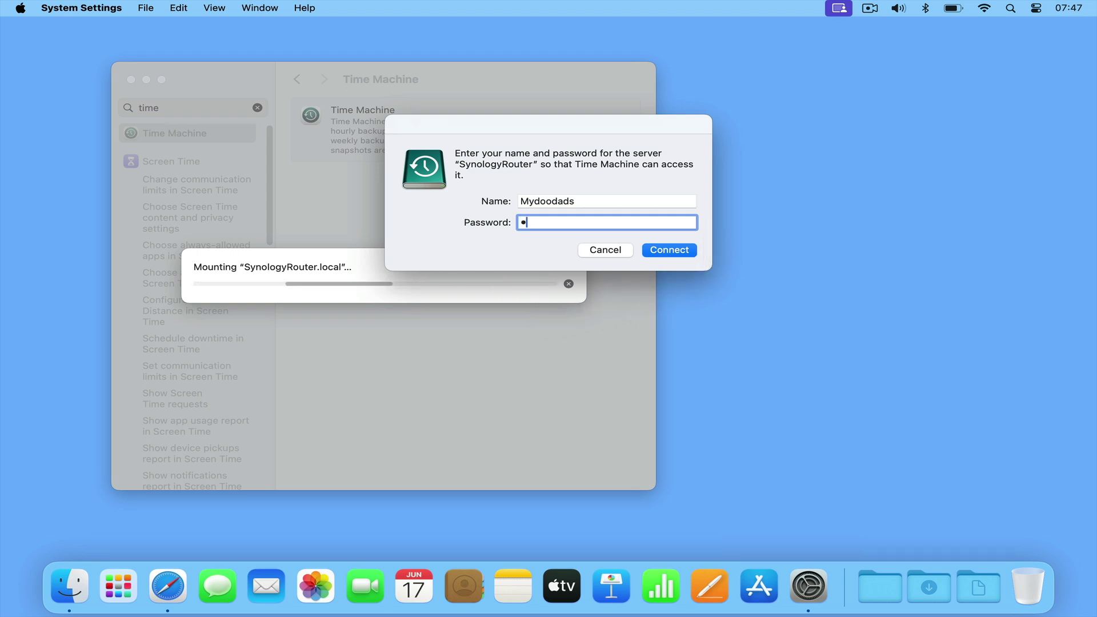
pyautogui.write('••••')
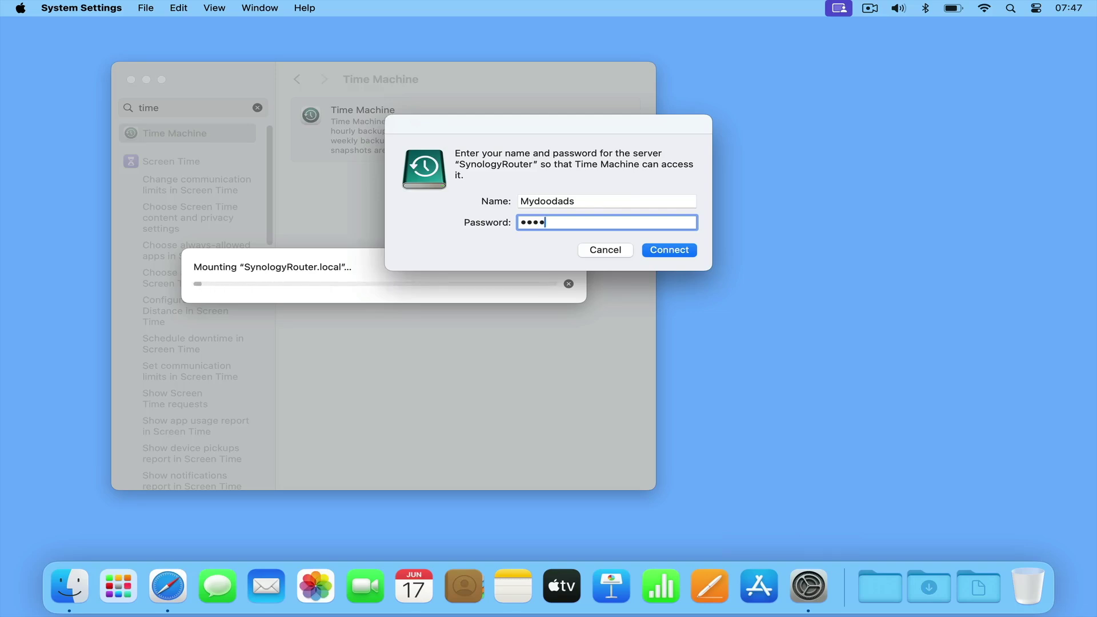
pyautogui.write('••')
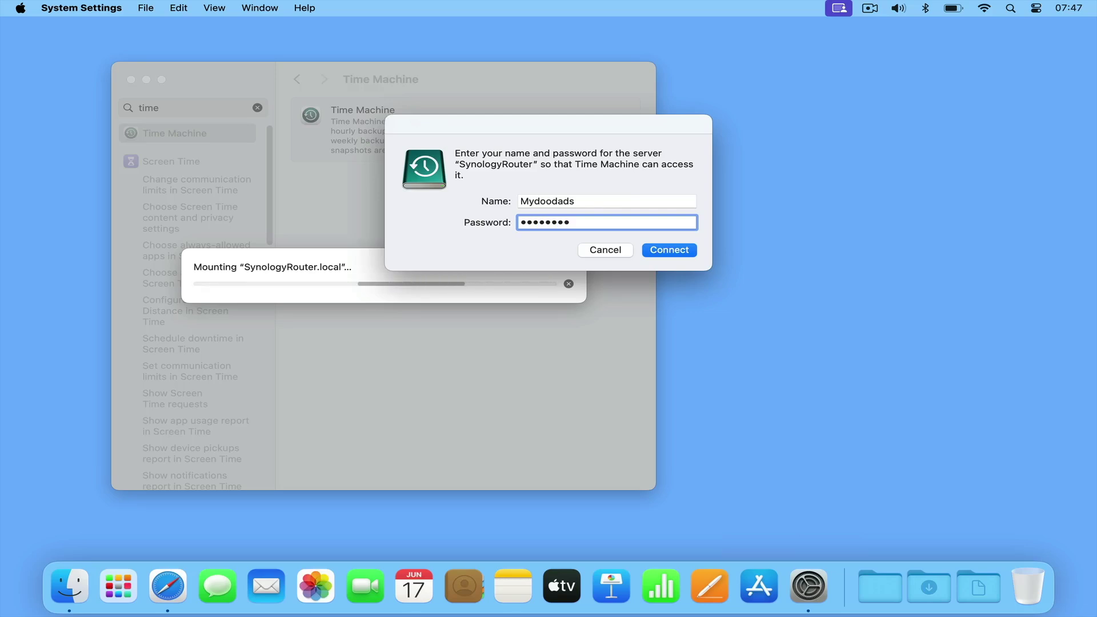
pyautogui.click(690, 246)
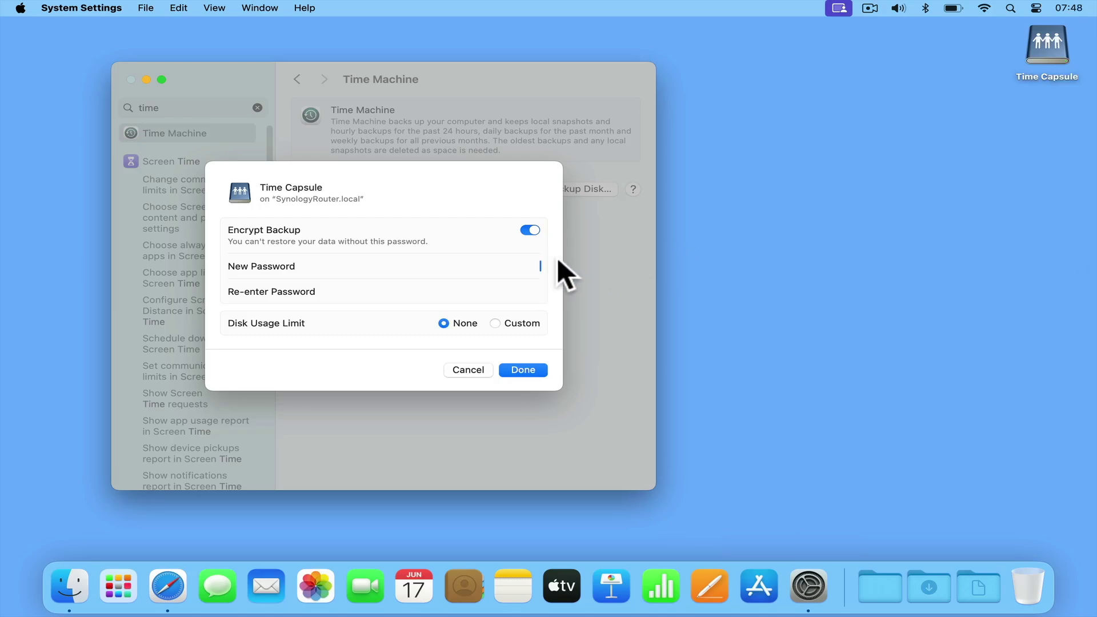
# Set a backup encryption password and finish with Disk Usage Limit left at None
pyautogui.write('•••••••••••')
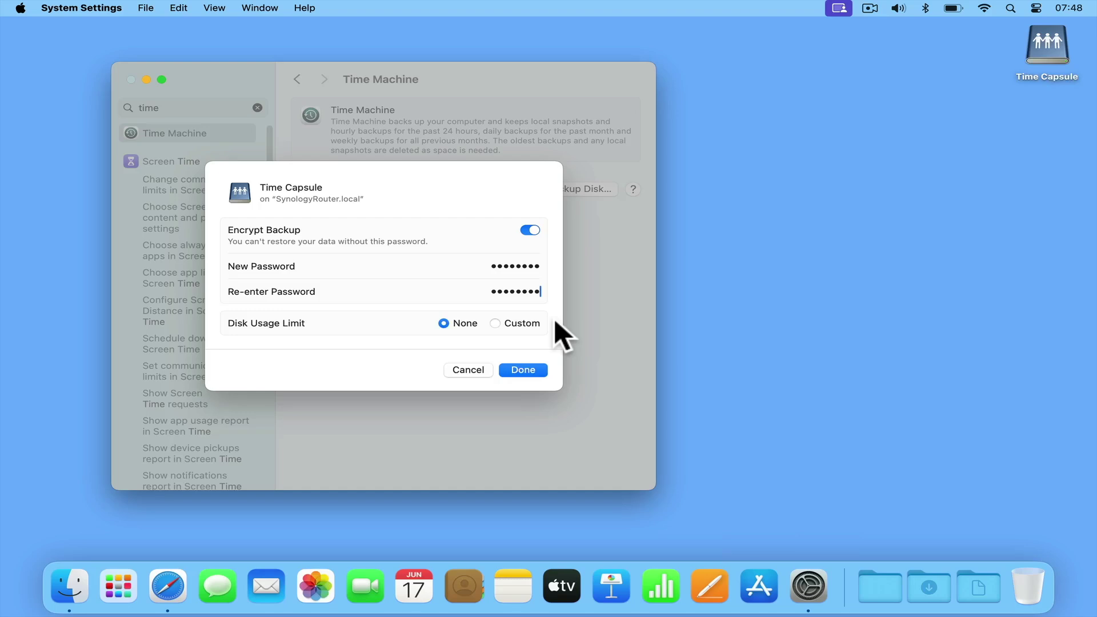
pyautogui.click(522, 369)
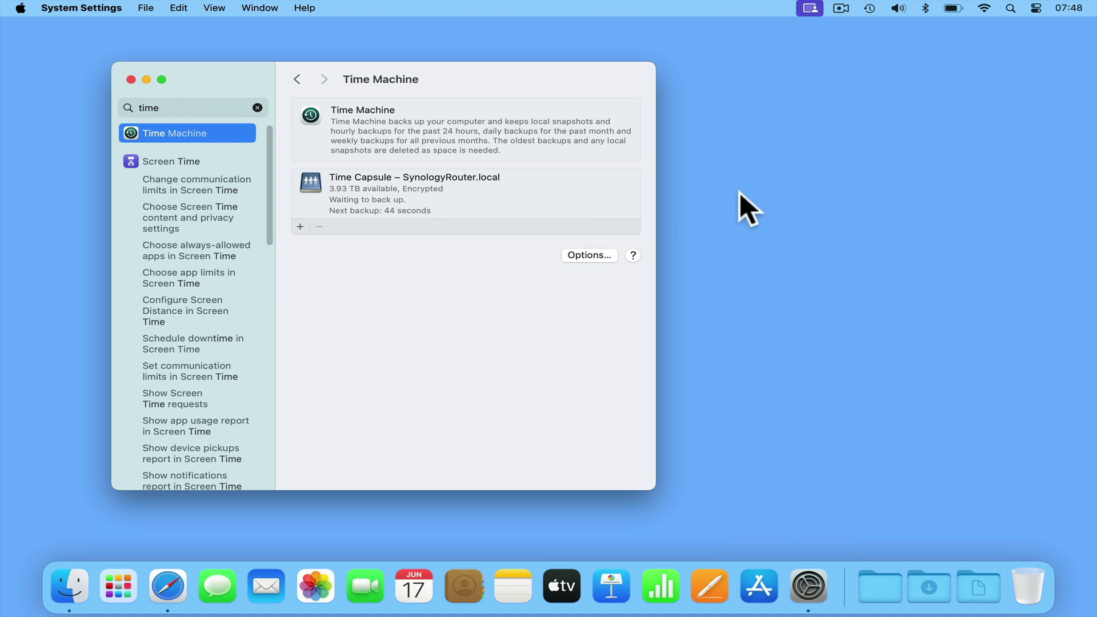
pyautogui.click(870, 9)
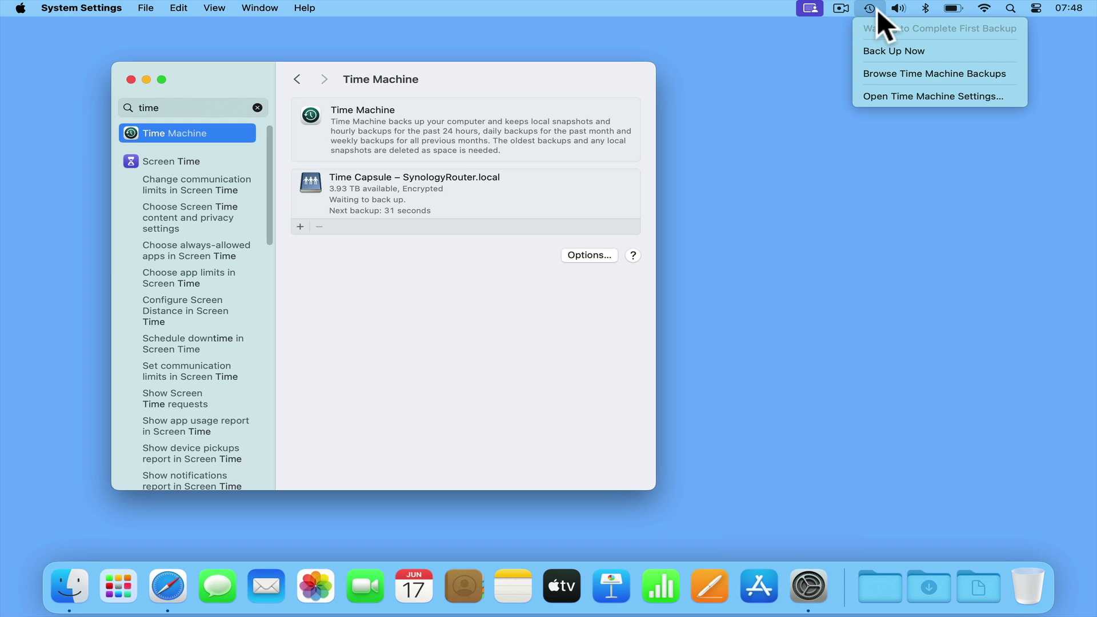
pyautogui.click(876, 9)
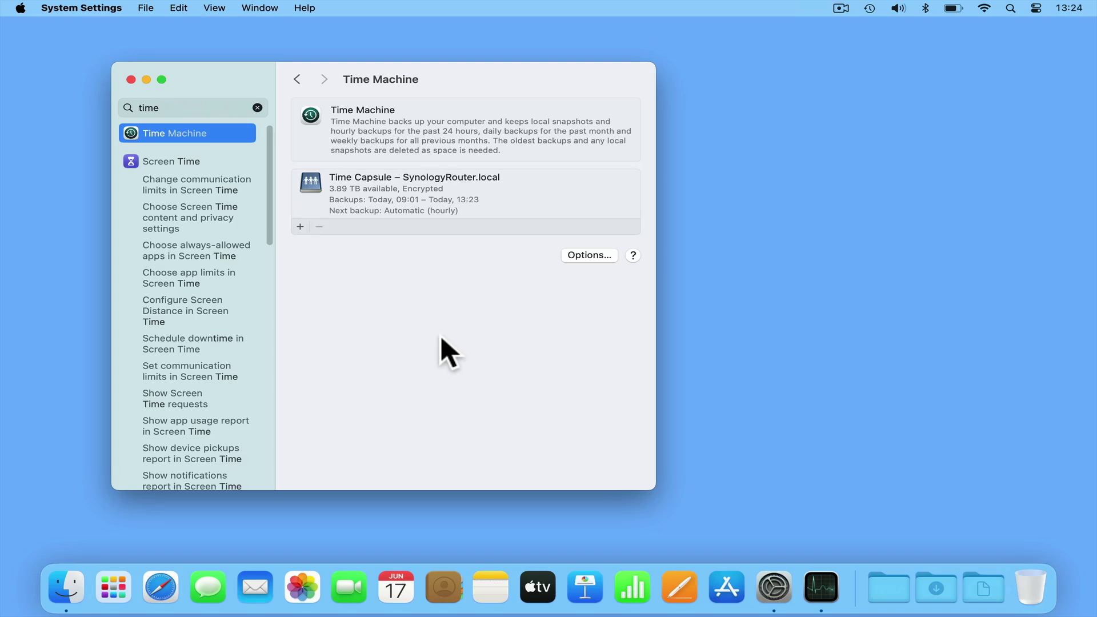
# Close System Settings, add an untitled folder at the desktop's right edge, and back up to SynologyRouter.local
pyautogui.click(130, 79)
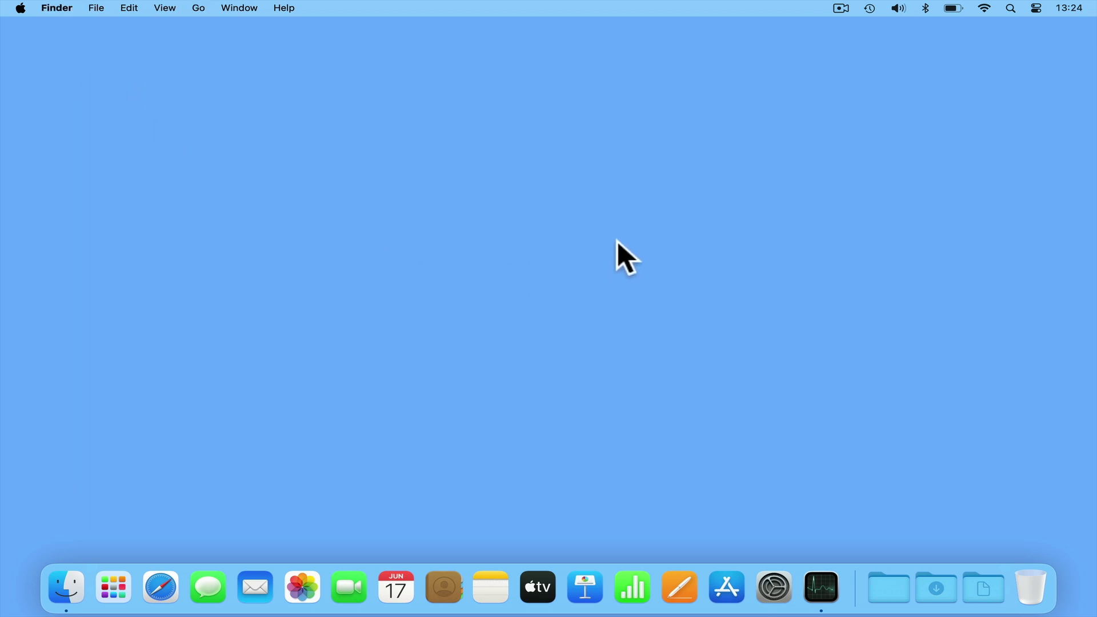
pyautogui.rightClick(996, 184)
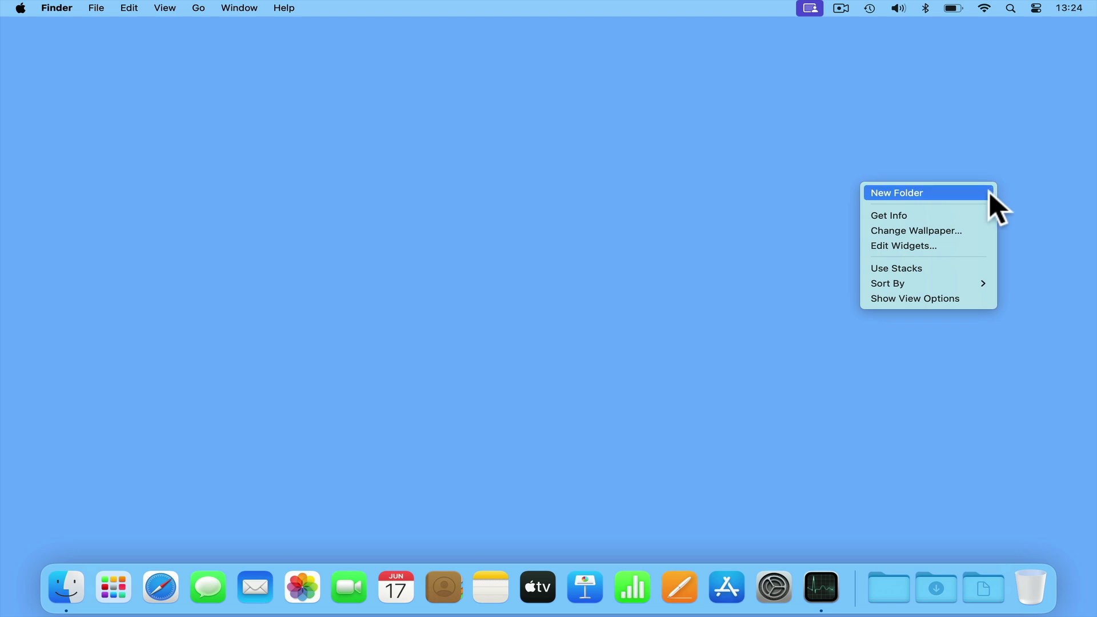
pyautogui.click(989, 190)
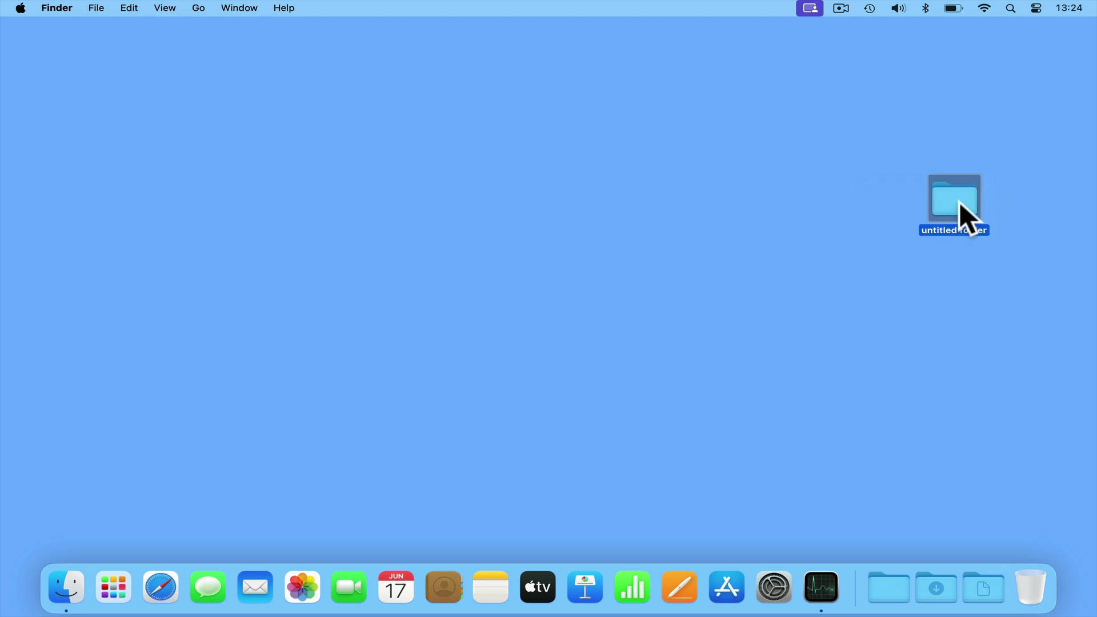
pyautogui.moveTo(959, 201); pyautogui.dragTo(1037, 171)
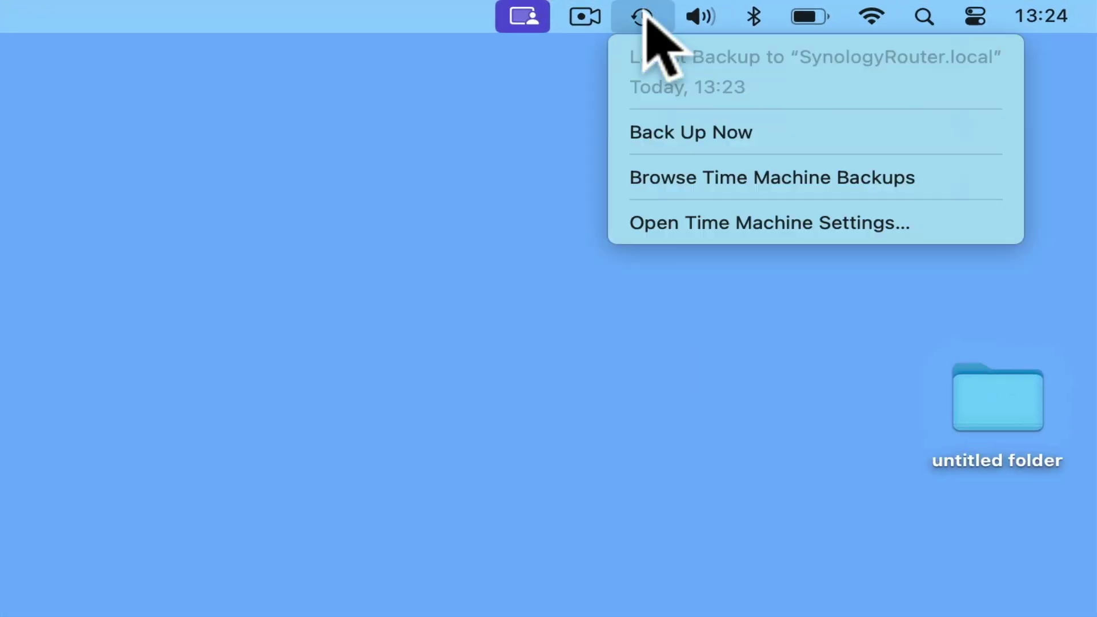
pyautogui.click(640, 134)
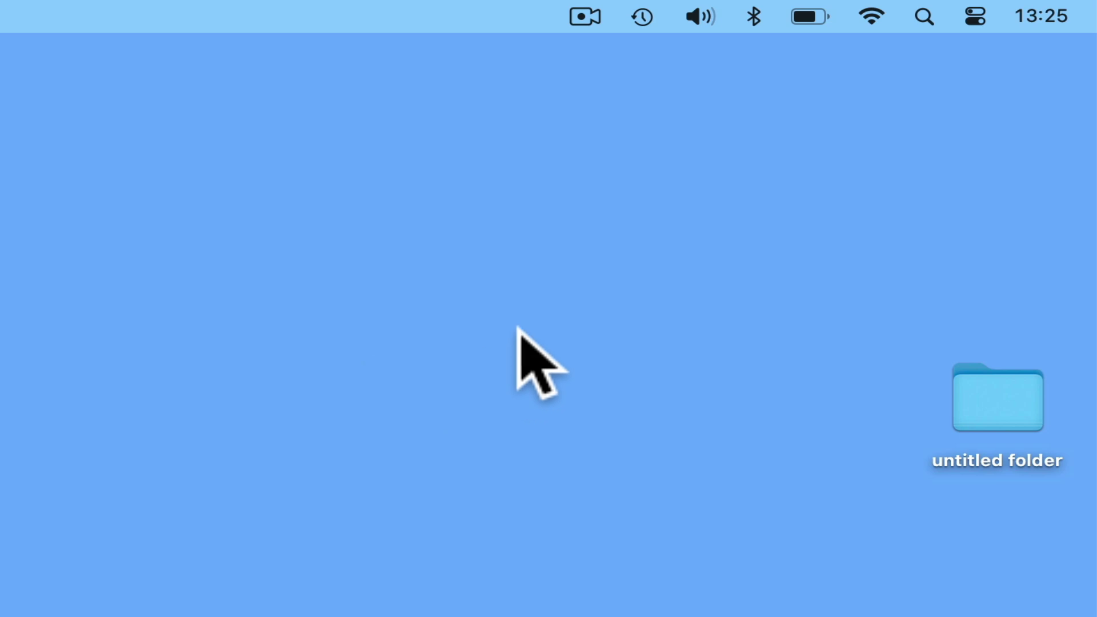
pyautogui.click(642, 17)
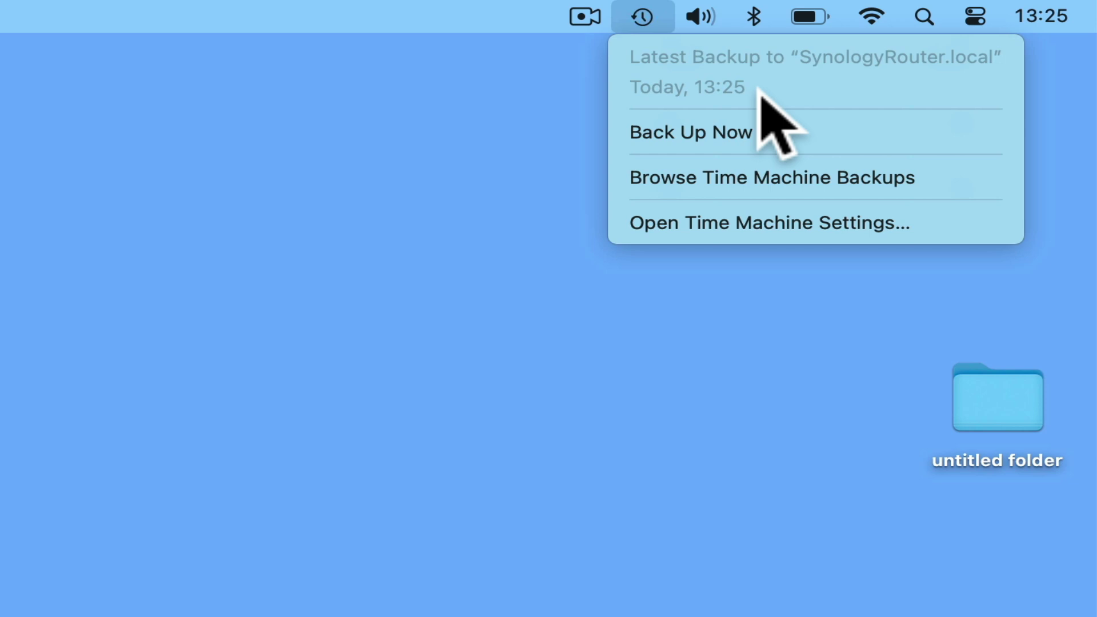
# Move the untitled folder from the desktop to the Bin in the Dock
pyautogui.click(708, 357)
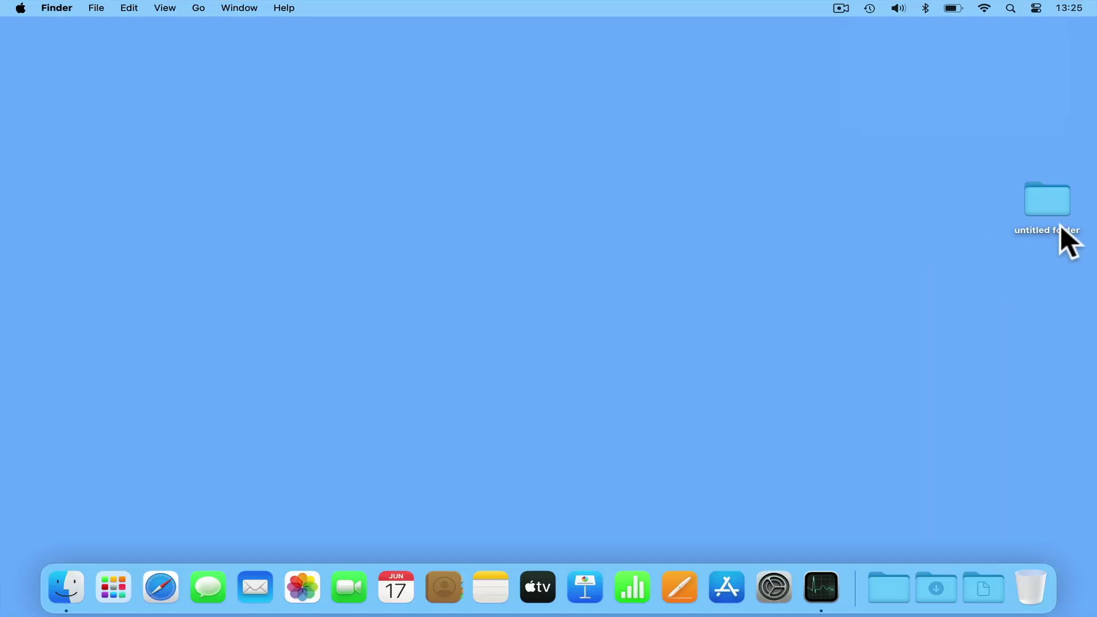
pyautogui.moveTo(1049, 201); pyautogui.dragTo(1036, 581)
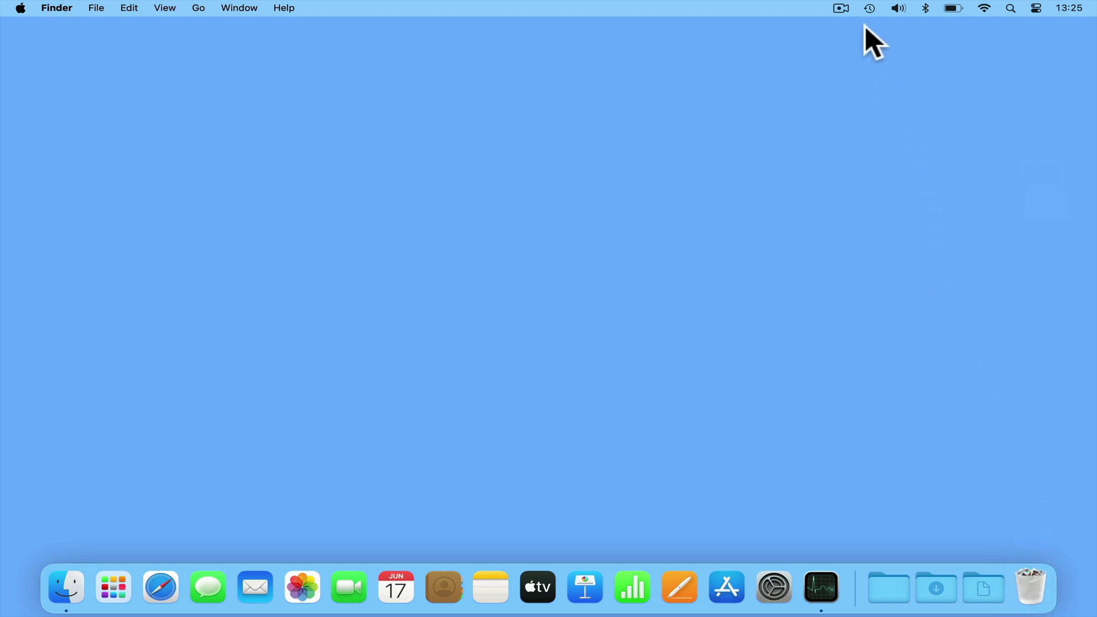
pyautogui.click(869, 10)
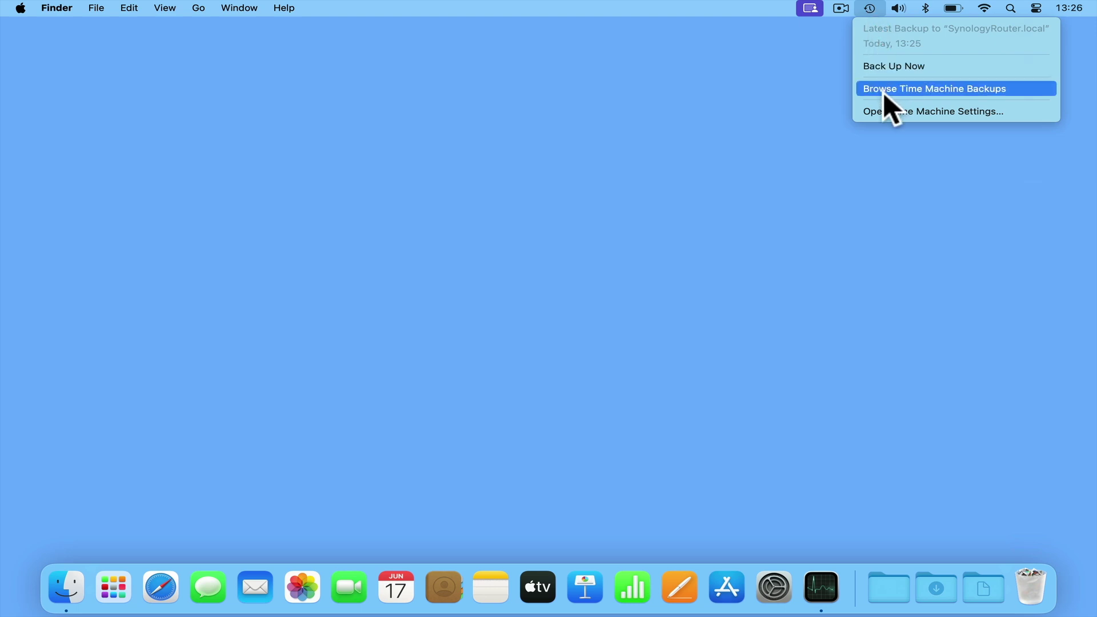
# Browse Time Machine backups, go to Today, 13:25, and restore the untitled folder
pyautogui.click(1017, 86)
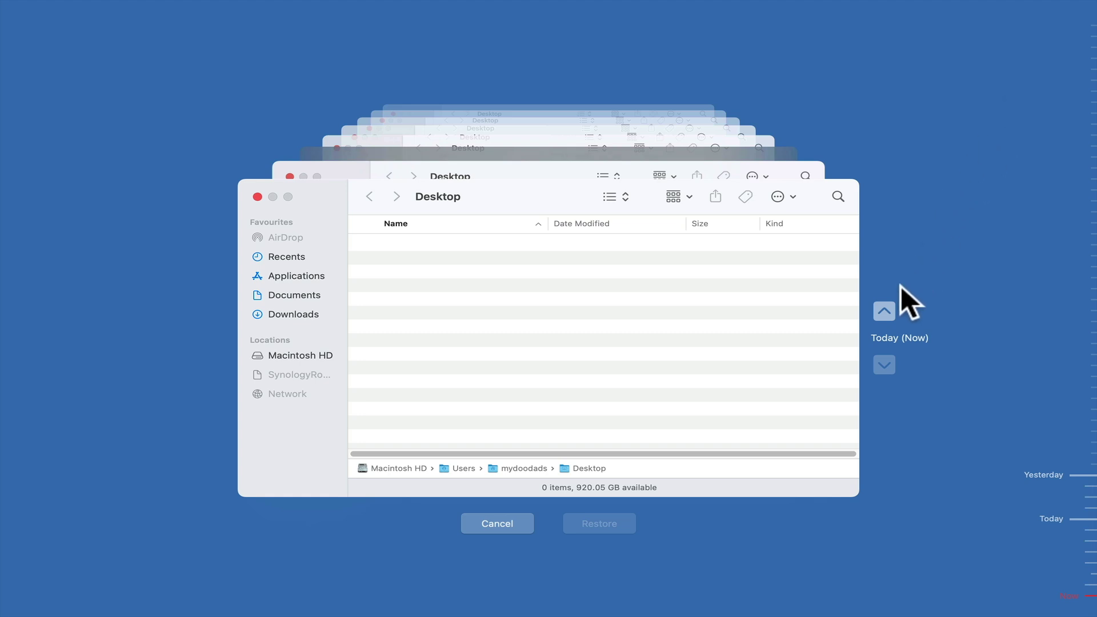
pyautogui.click(886, 308)
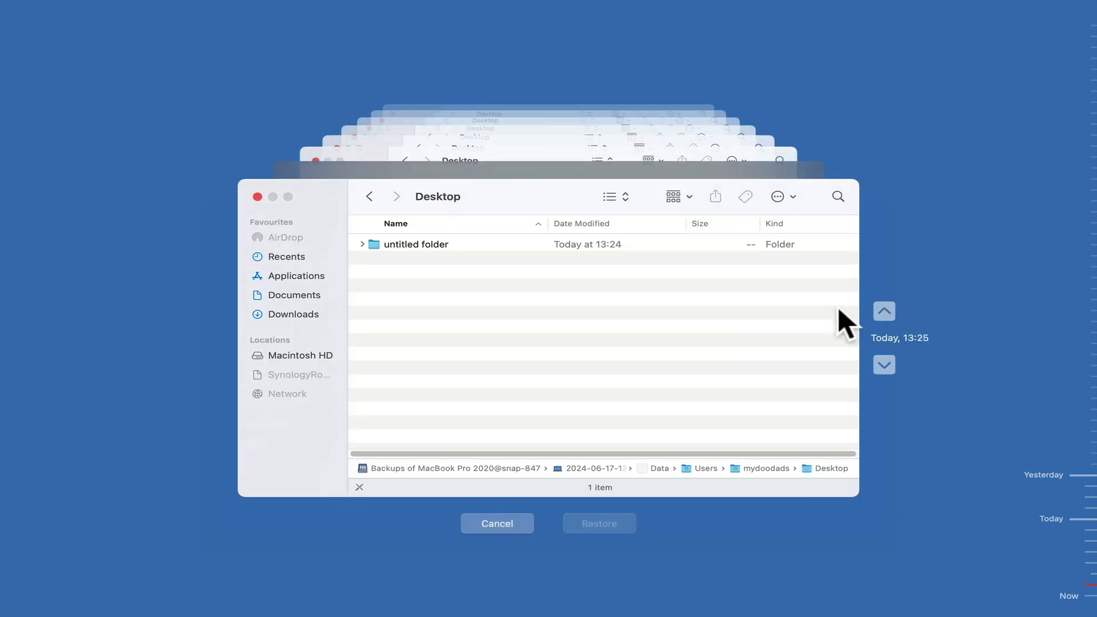
pyautogui.click(440, 245)
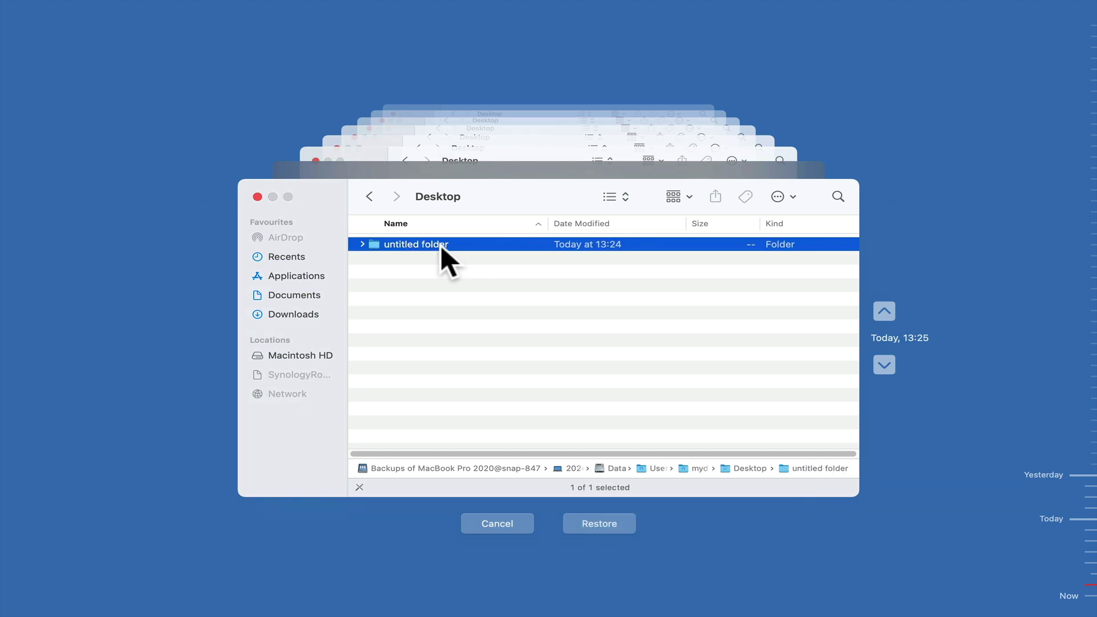
pyautogui.click(591, 522)
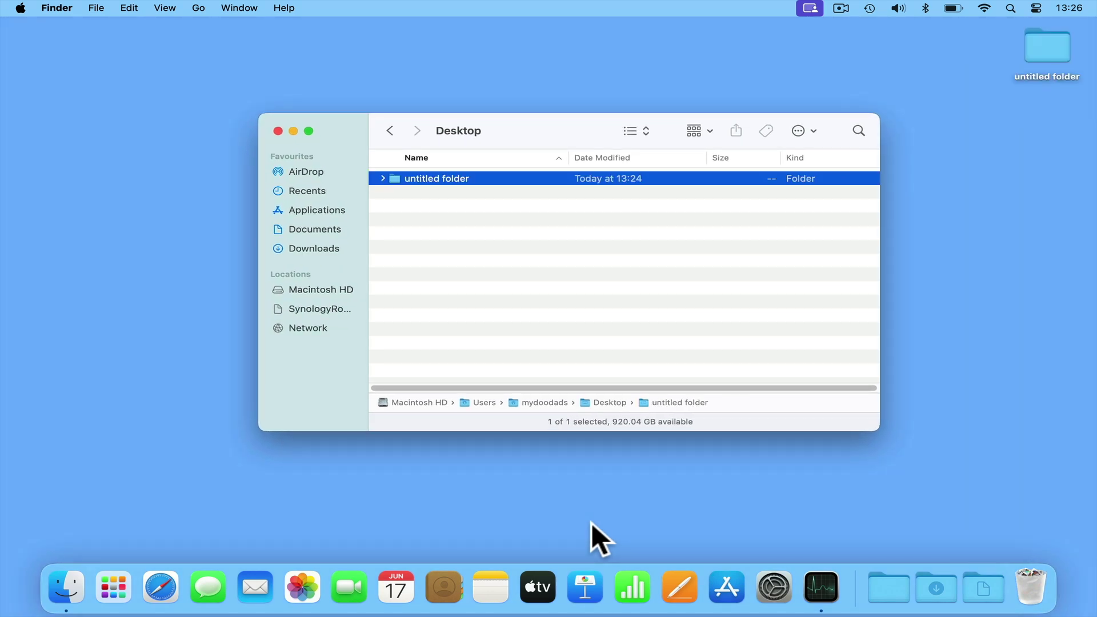
# Close the Finder Desktop window with its red close button
pyautogui.click(278, 132)
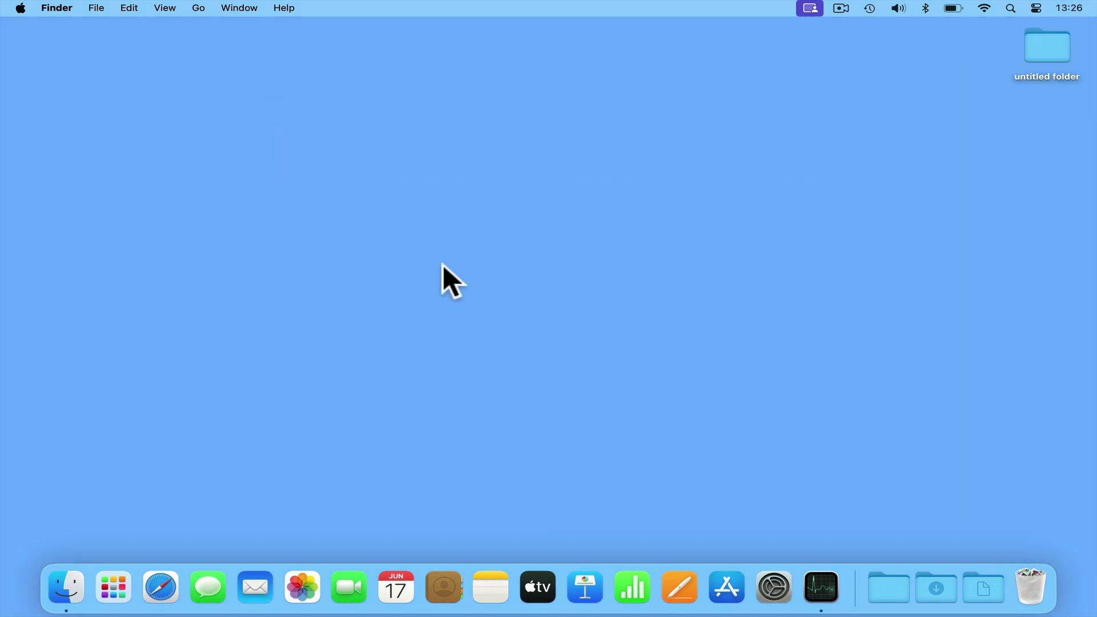